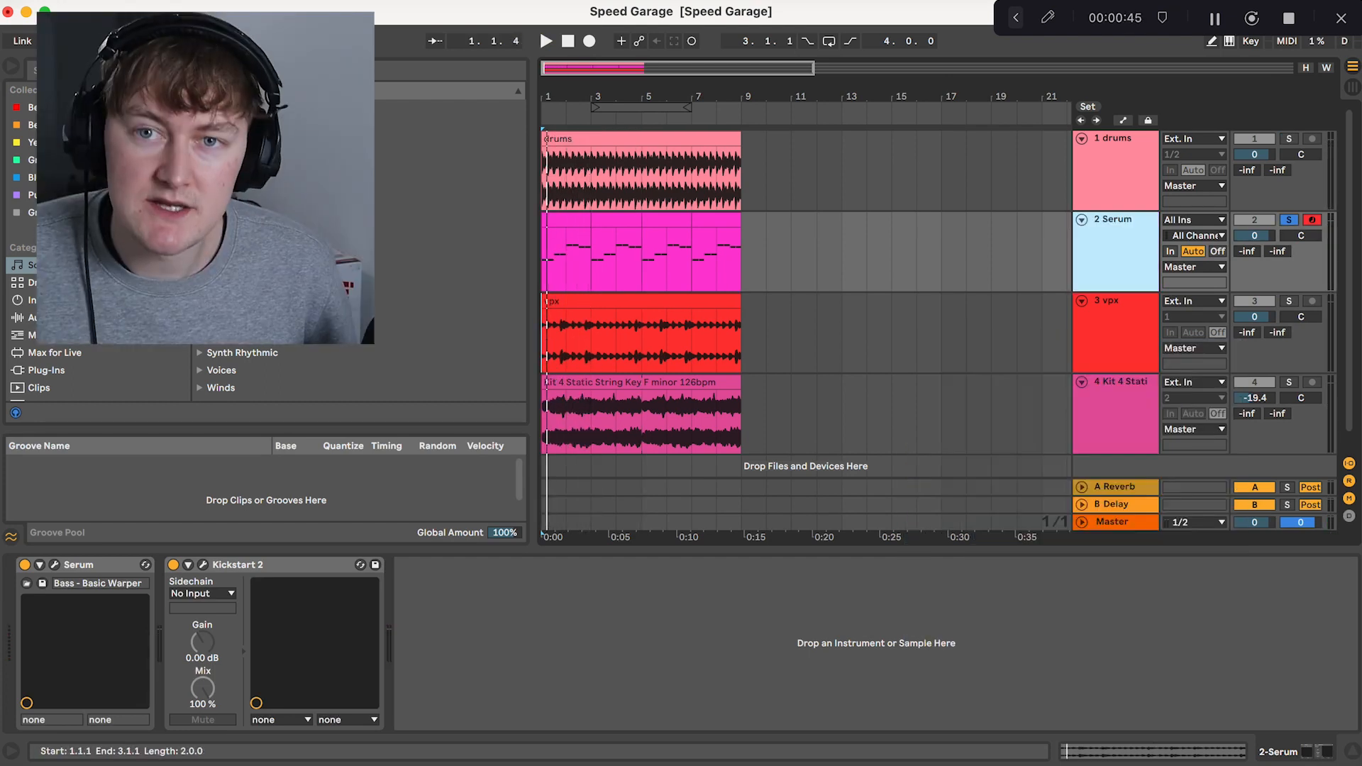
Open the first Serum clip's MIDI notes, select the first F2 note and play the clip
double_click(559, 223)
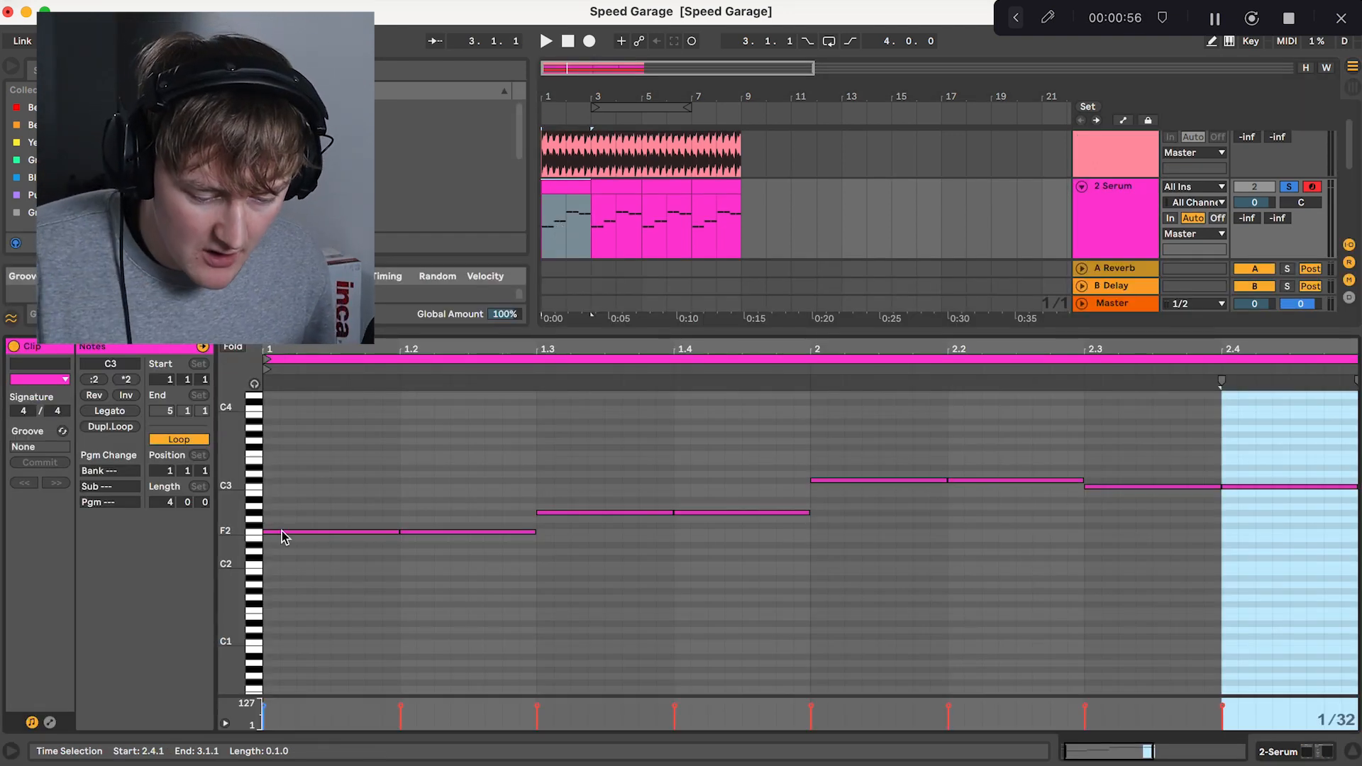
left_click(282, 531)
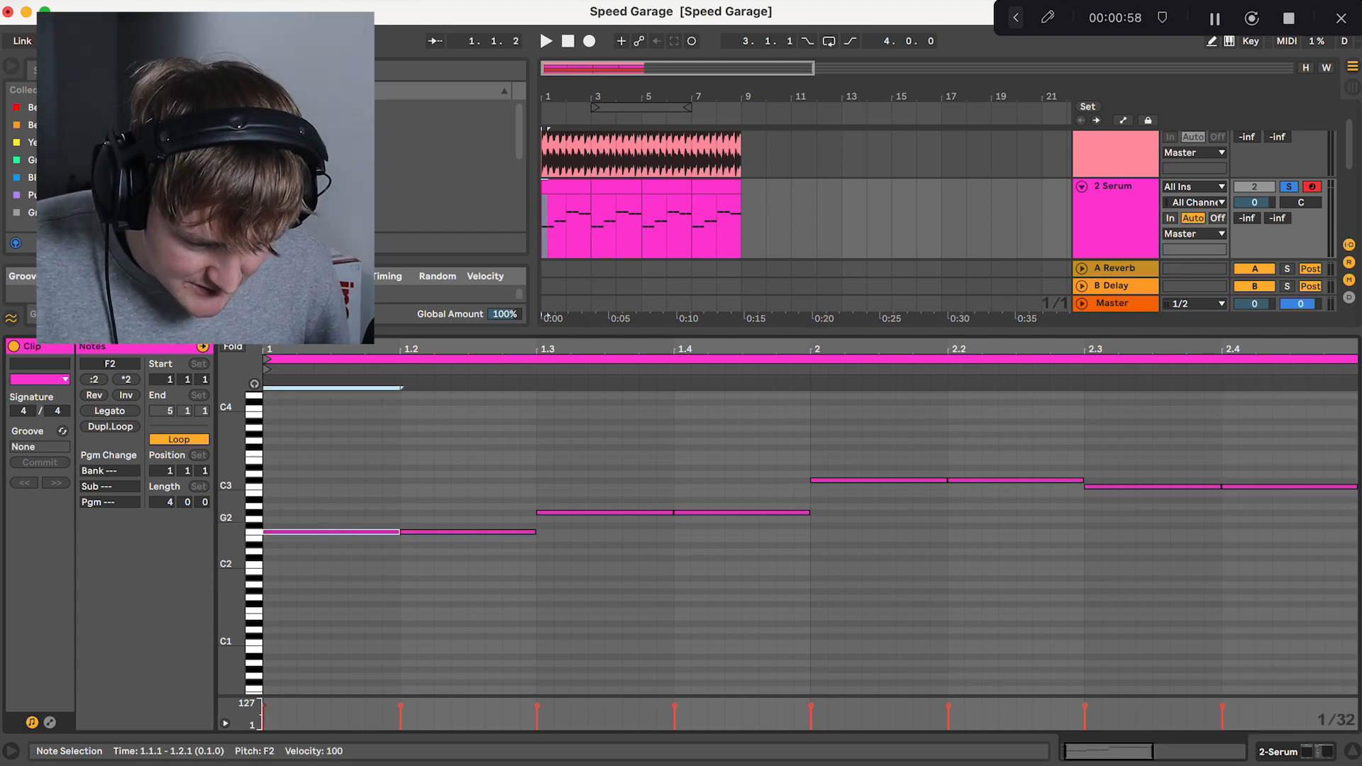
mouse_move(433, 528)
left_mouse_down()
mouse_move(365, 528)
mouse_move(433, 527)
left_mouse_up()
key("space")
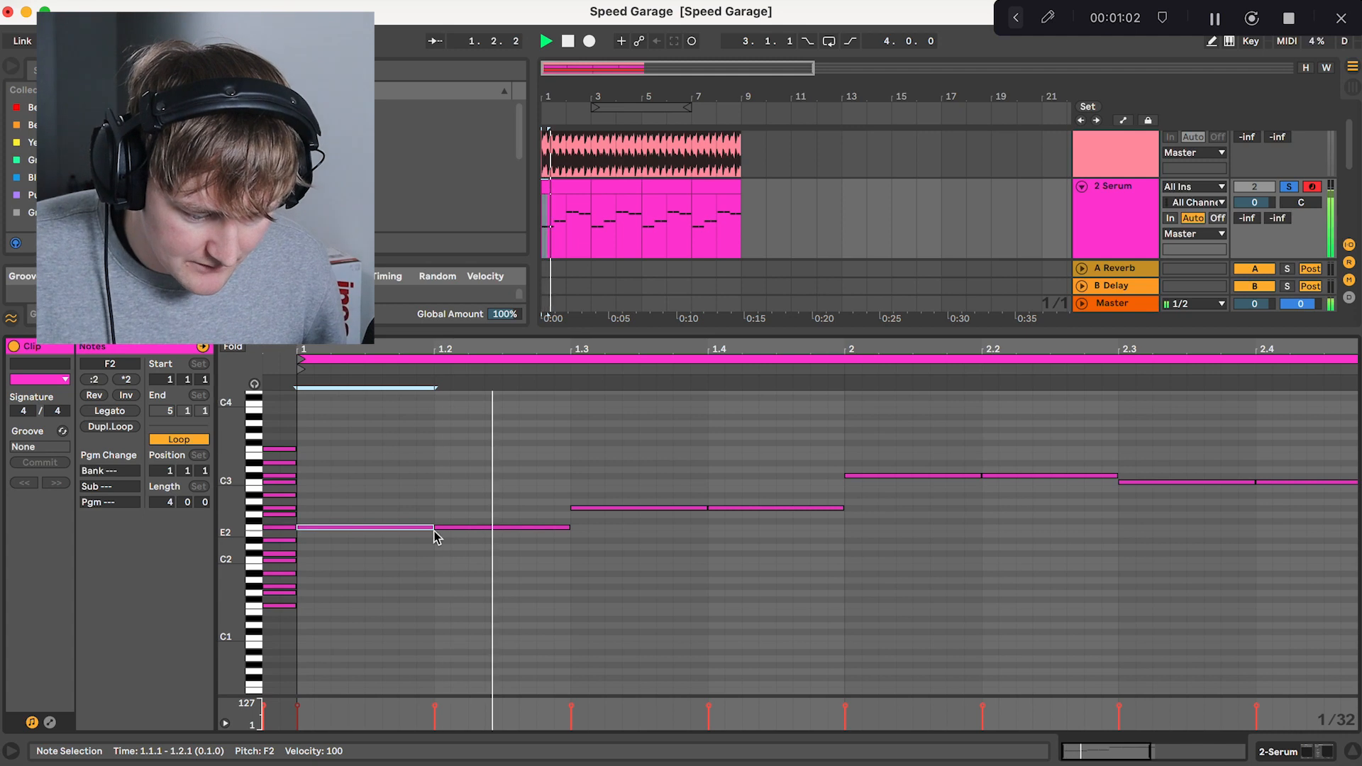
Try splitting the second F2 note into two shorter notes, with the duplicate starting at 1.2.4
scroll(434, 530, "down", 2)
mouse_move(524, 527)
left_mouse_down()
mouse_move(467, 527)
mouse_move(524, 527)
left_mouse_up()
key("super+d")
left_click(511, 533)
key("Right")
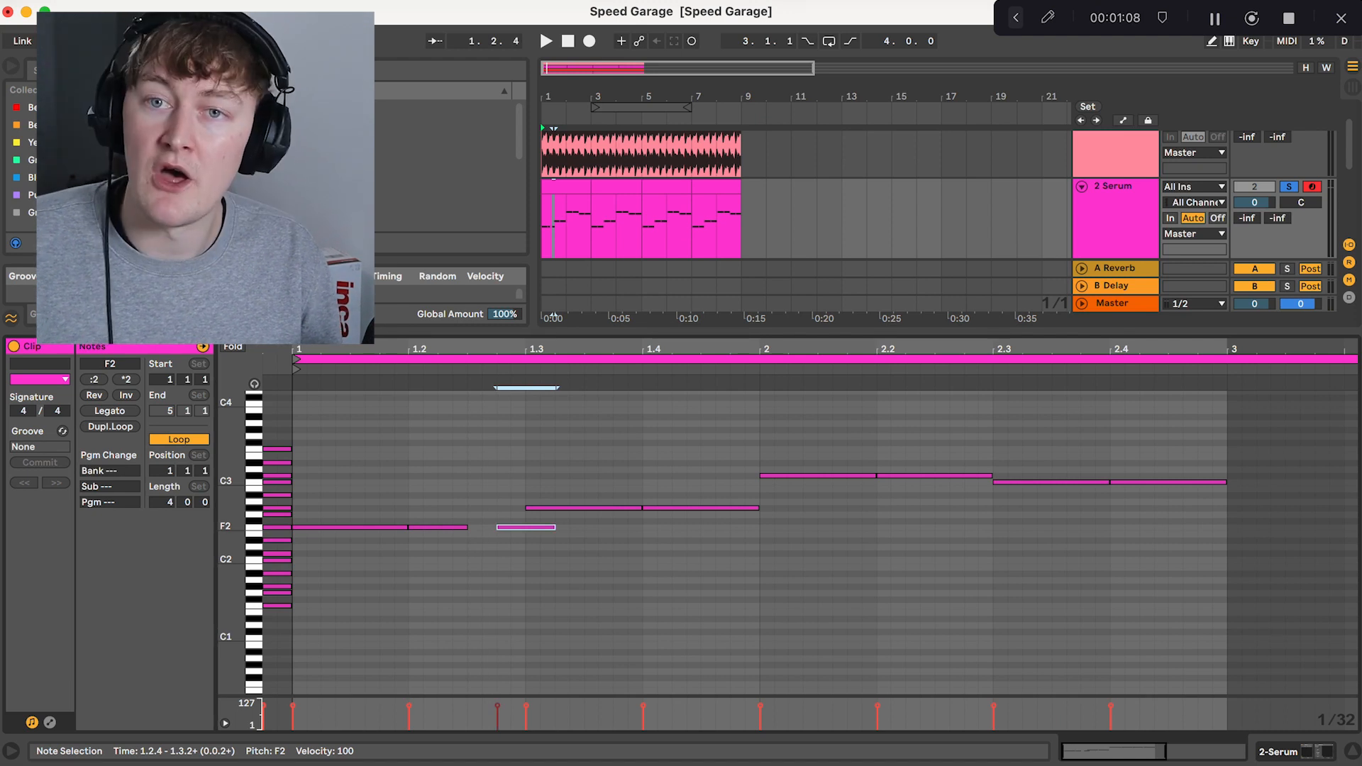
Undo the split of the second F2 note
key("super+z")
key("super+z")
key("super+z")
key("super+z")
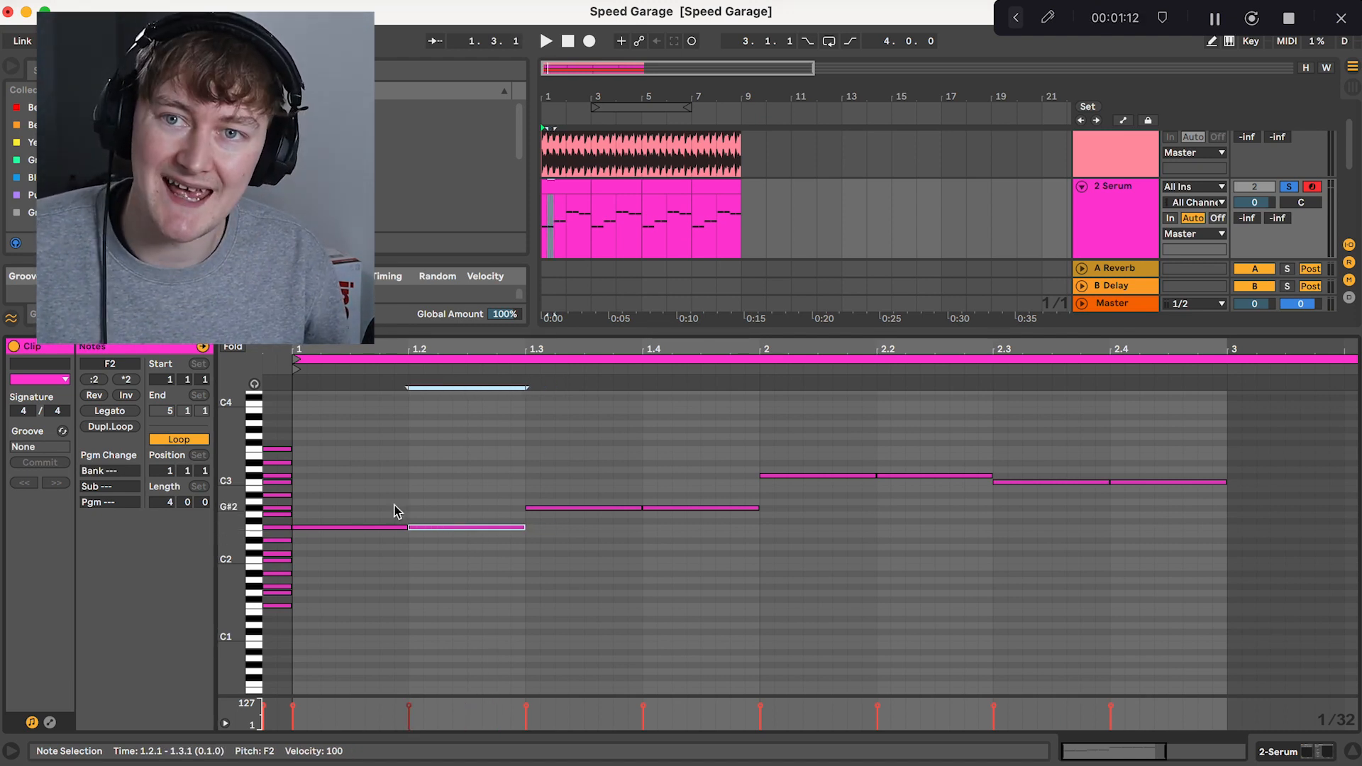
Hide the clip's note editor, deactivate the Serum track, and play the vpx track soloed
key("space")
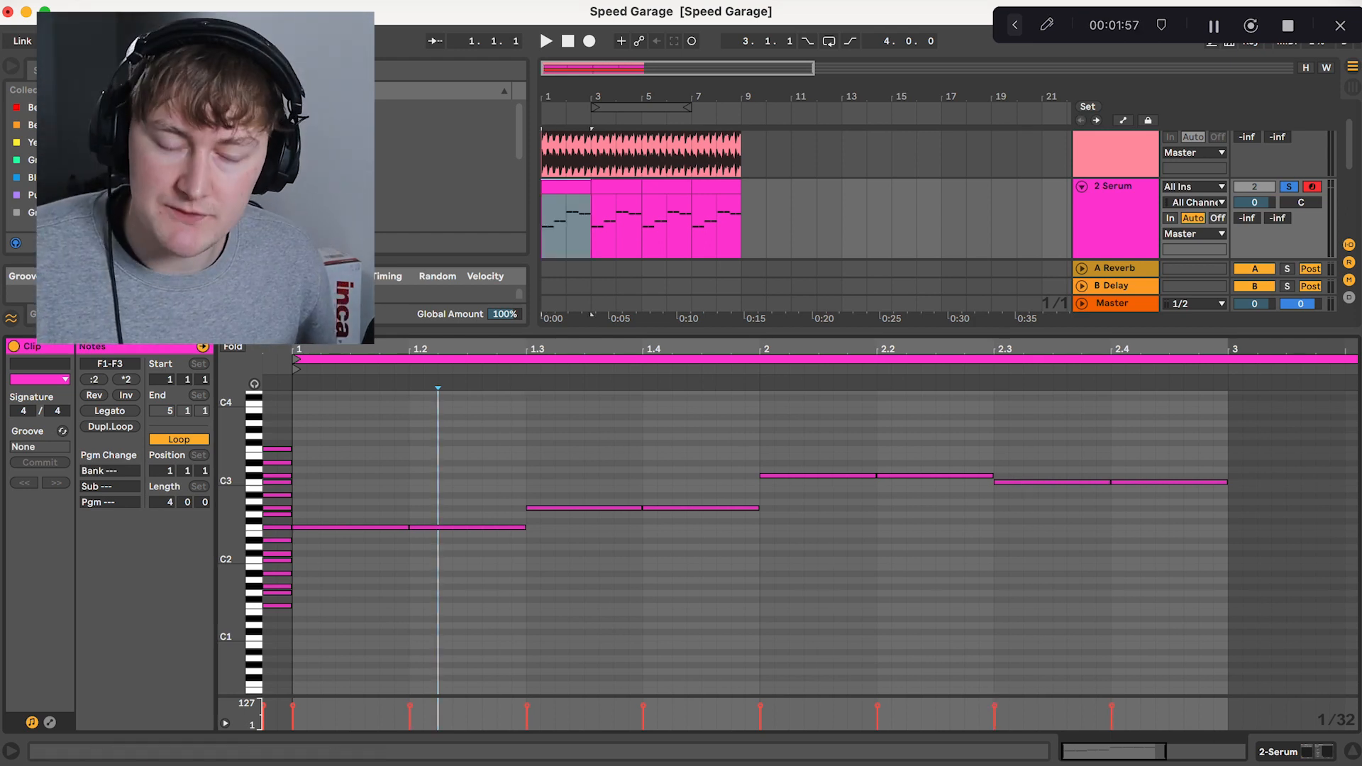
key("super+alt+l")
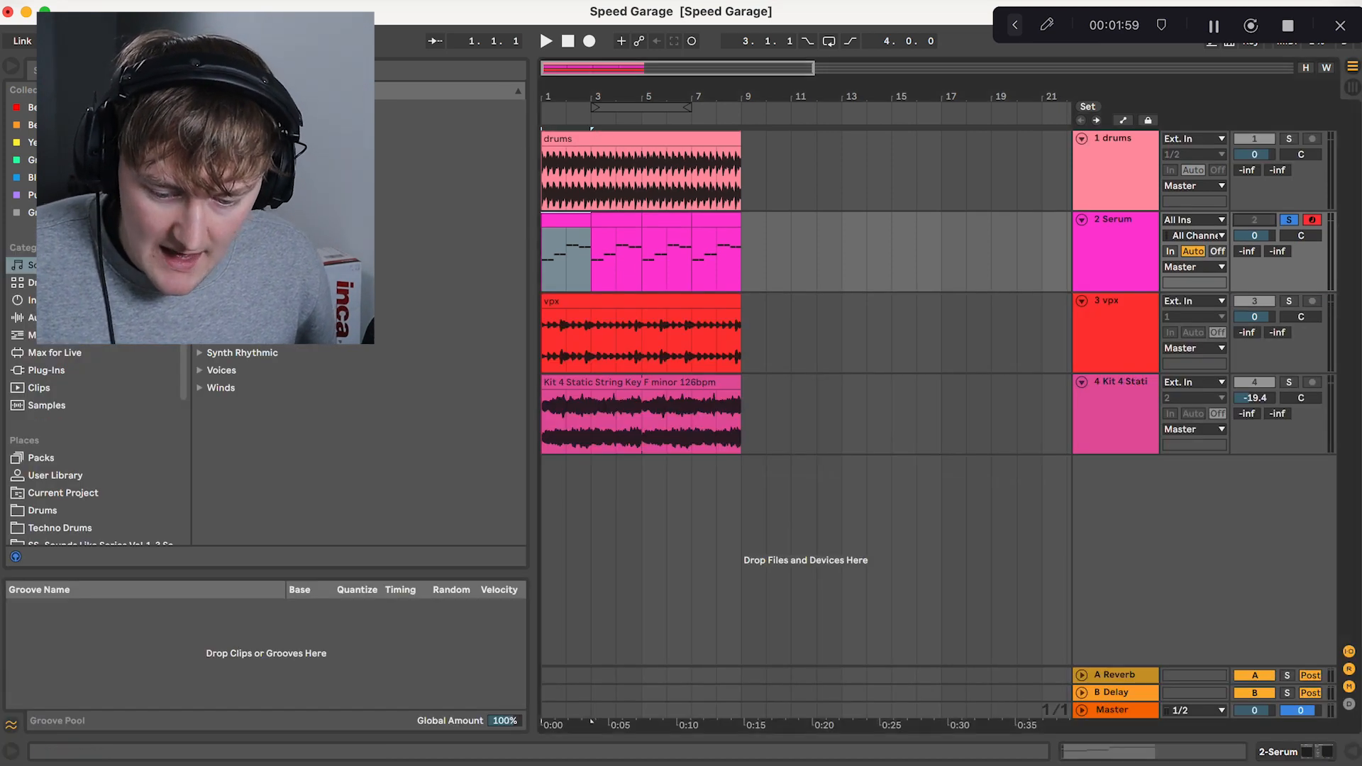
left_click(1255, 220)
left_click(1289, 301)
key("space")
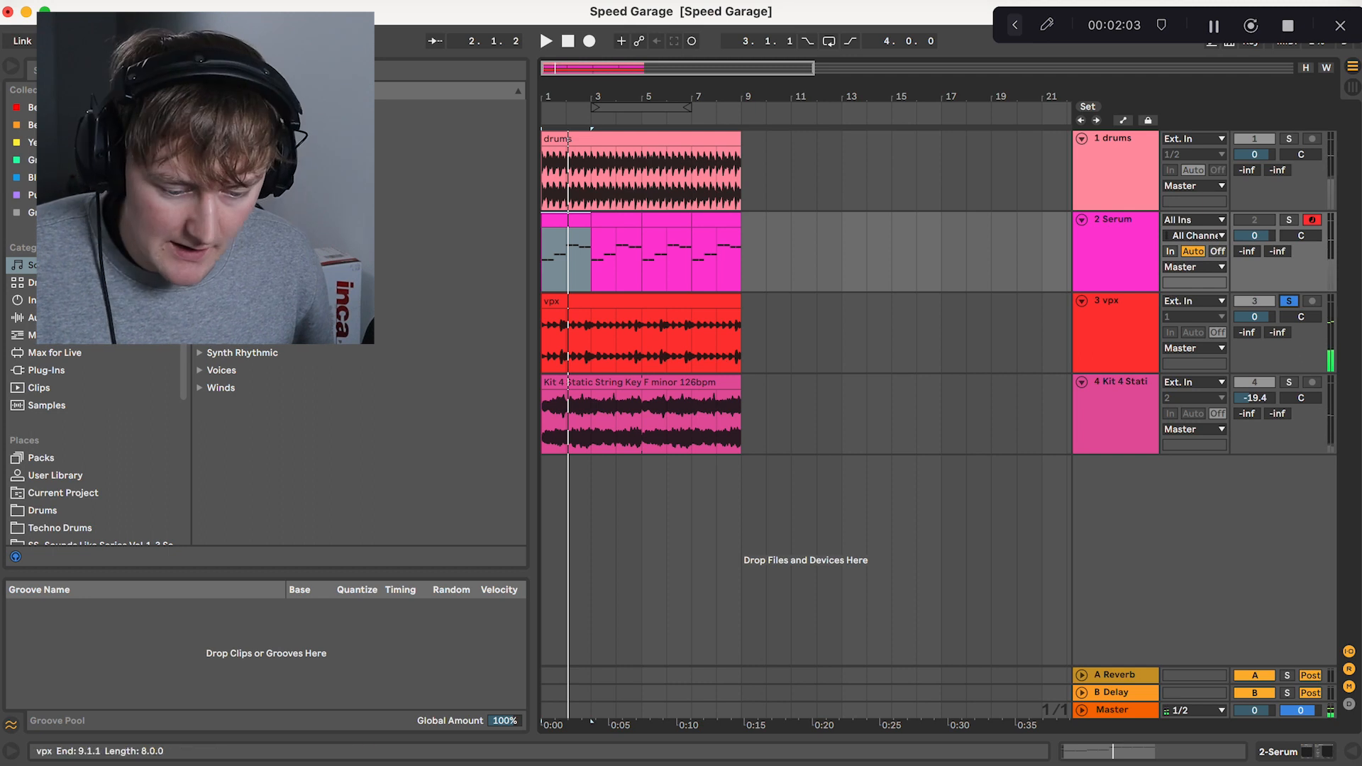
Show the Serum track's devices, clear the track solo and reactivate the Serum track
double_click(566, 220)
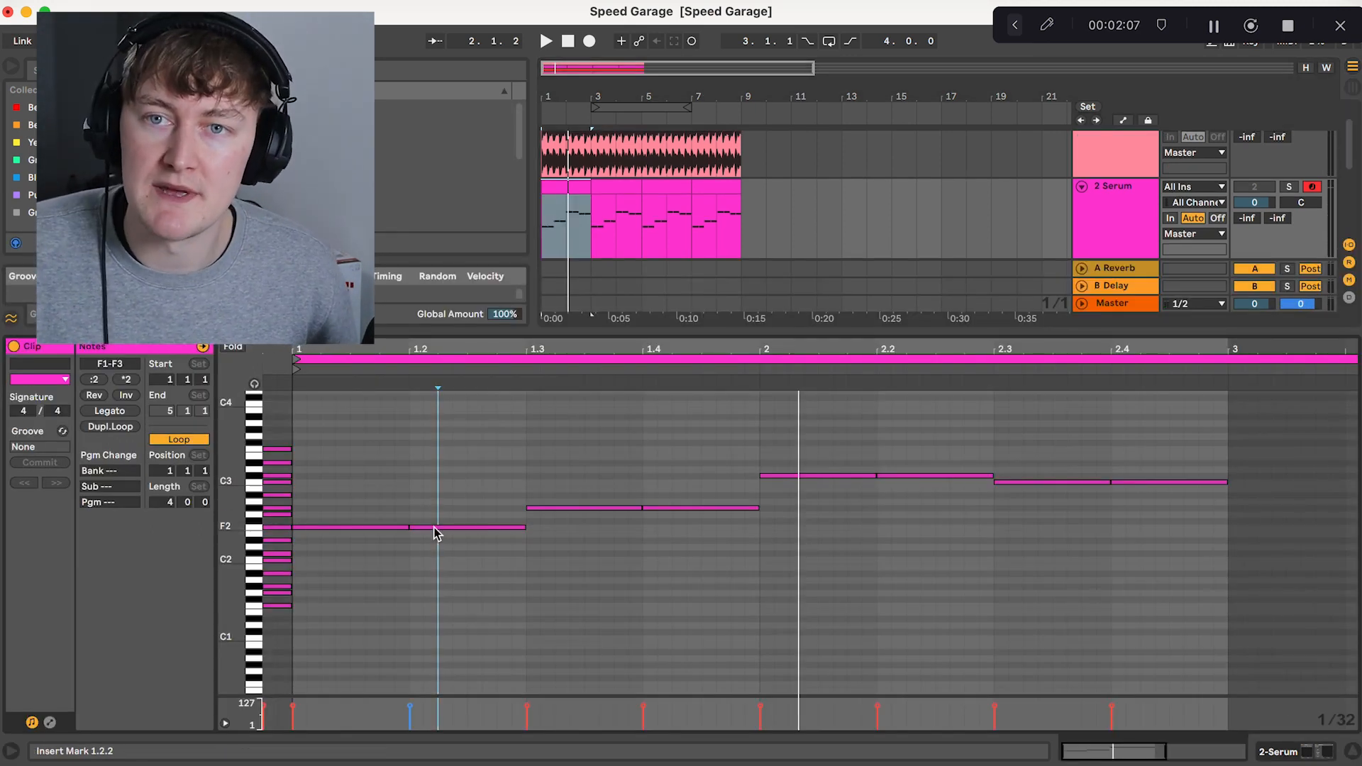
key("shift+Tab")
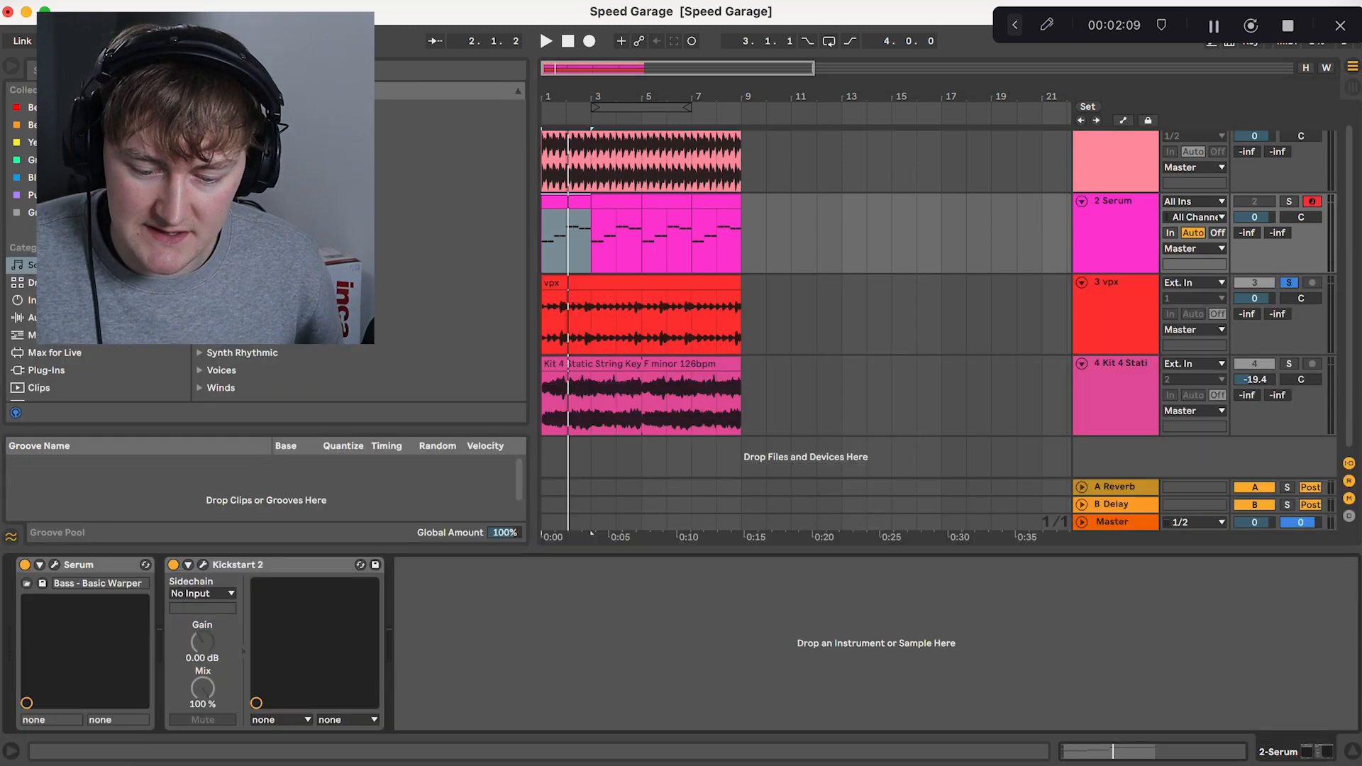
left_click(1289, 202)
left_click(1254, 201)
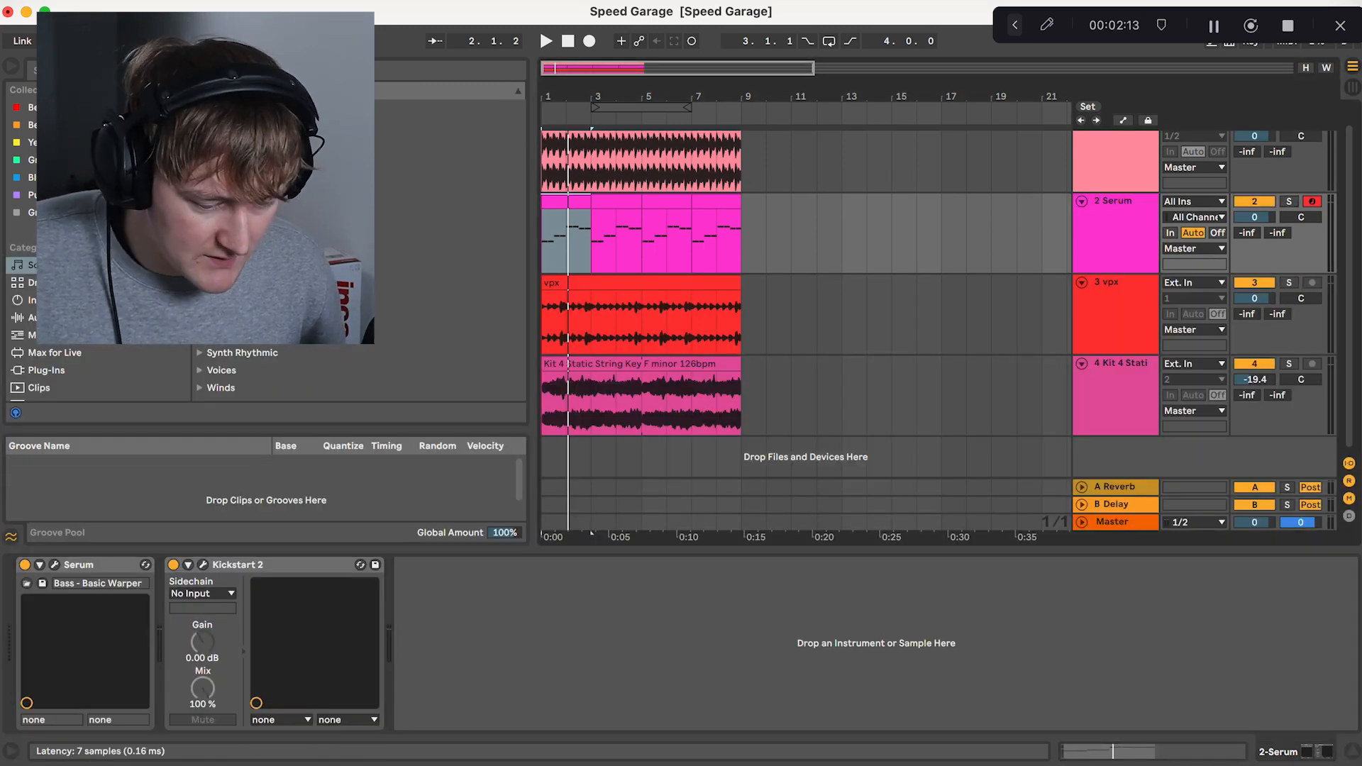
Open the Serum synth, choose the Analog wavetable BSOD_Square for oscillator A and adjust its wavetable position
left_click(55, 565)
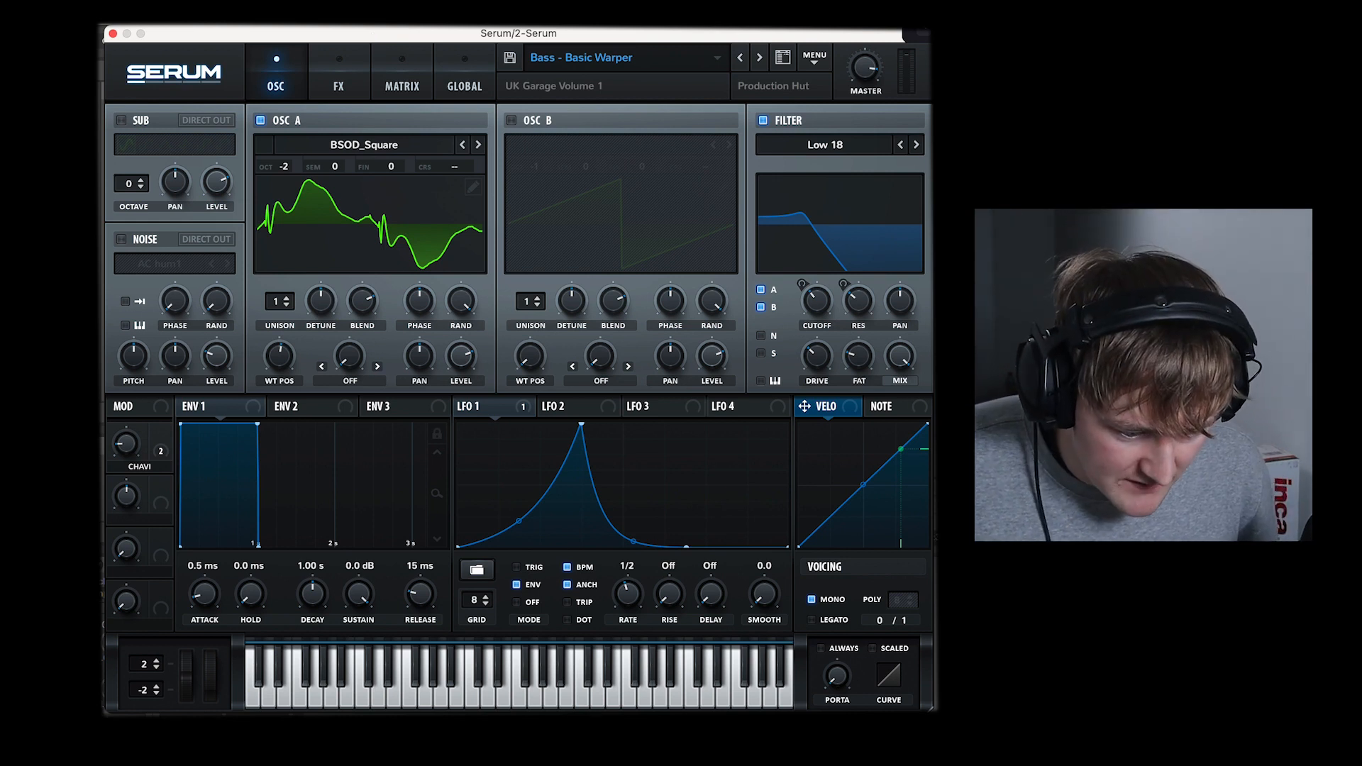
left_click(366, 146)
mouse_move(361, 167)
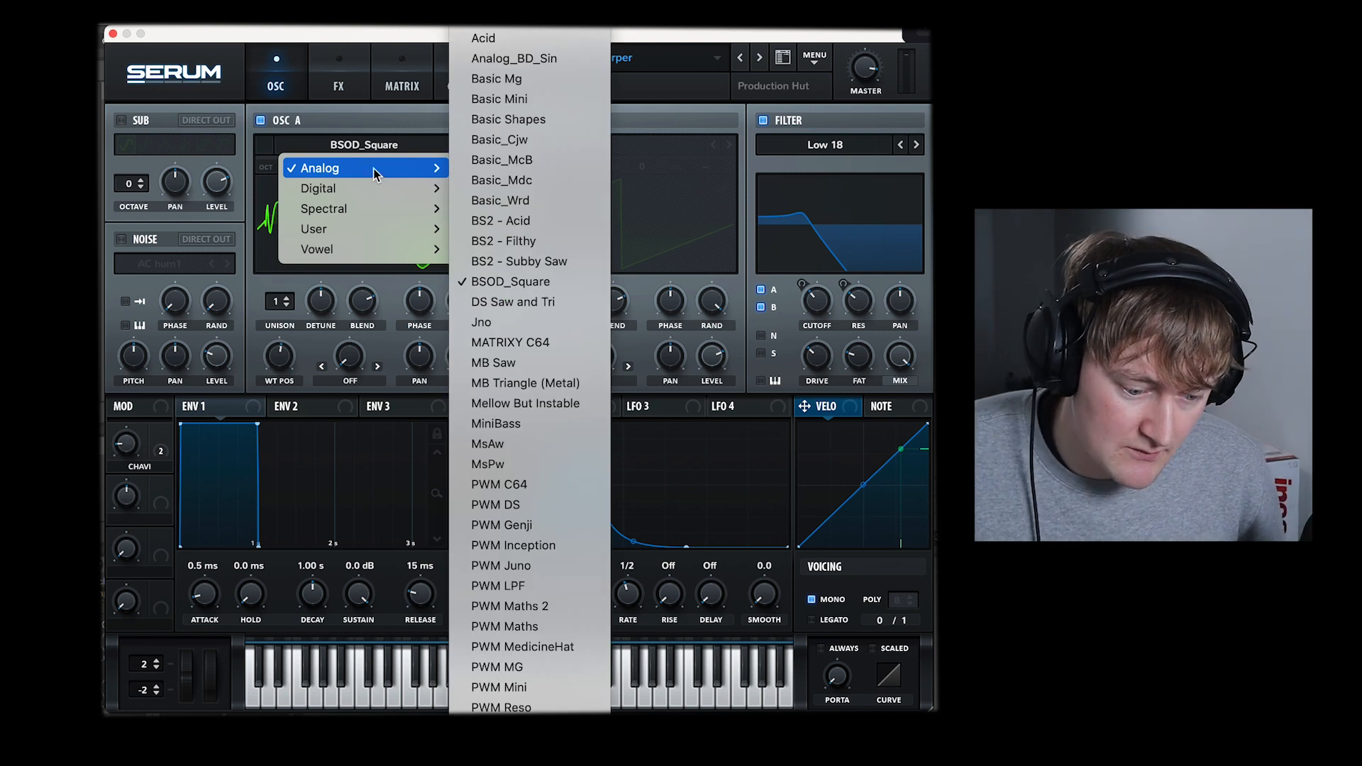
left_click(532, 282)
mouse_move(279, 357)
left_mouse_down()
mouse_move(278, 380)
mouse_move(284, 359)
left_mouse_up()
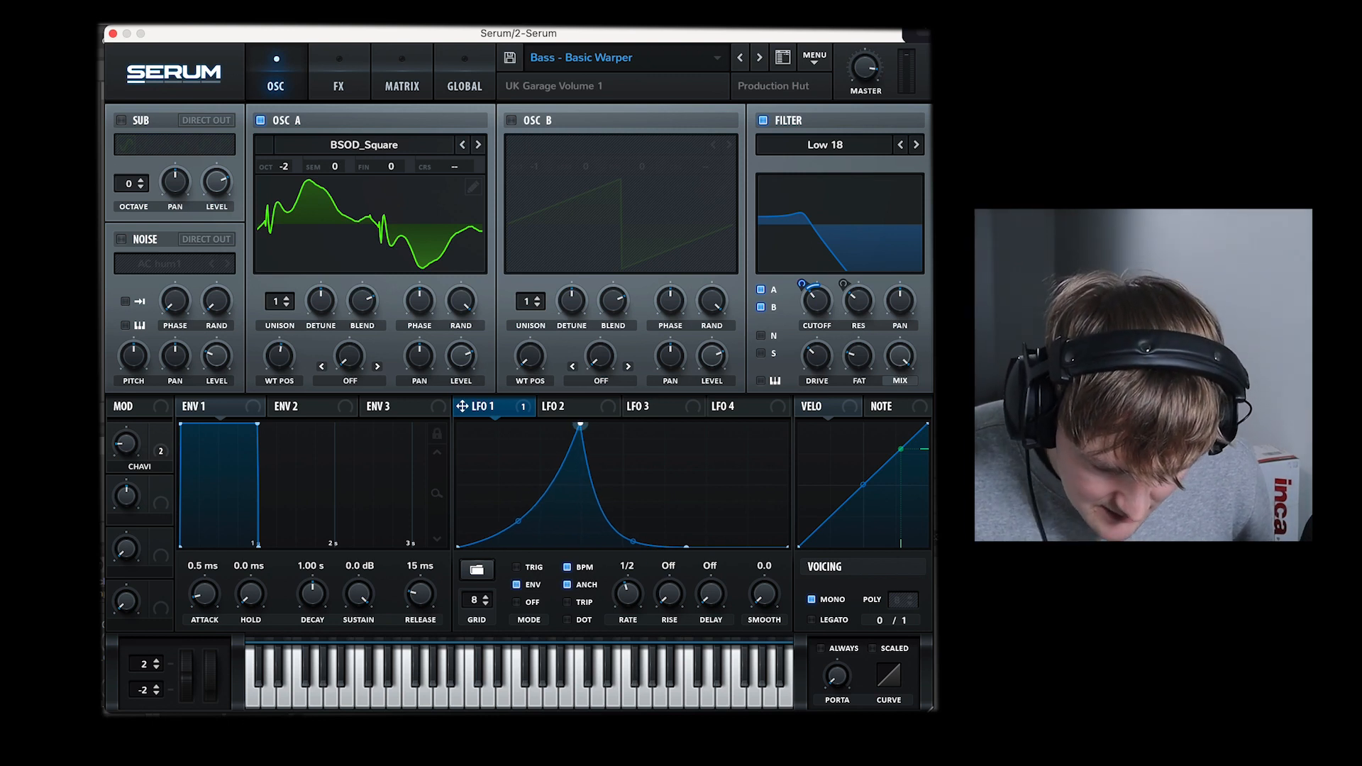
Shift the peak of Serum's LFO 1 curve slightly later
left_click_drag(581, 424, 587, 390)
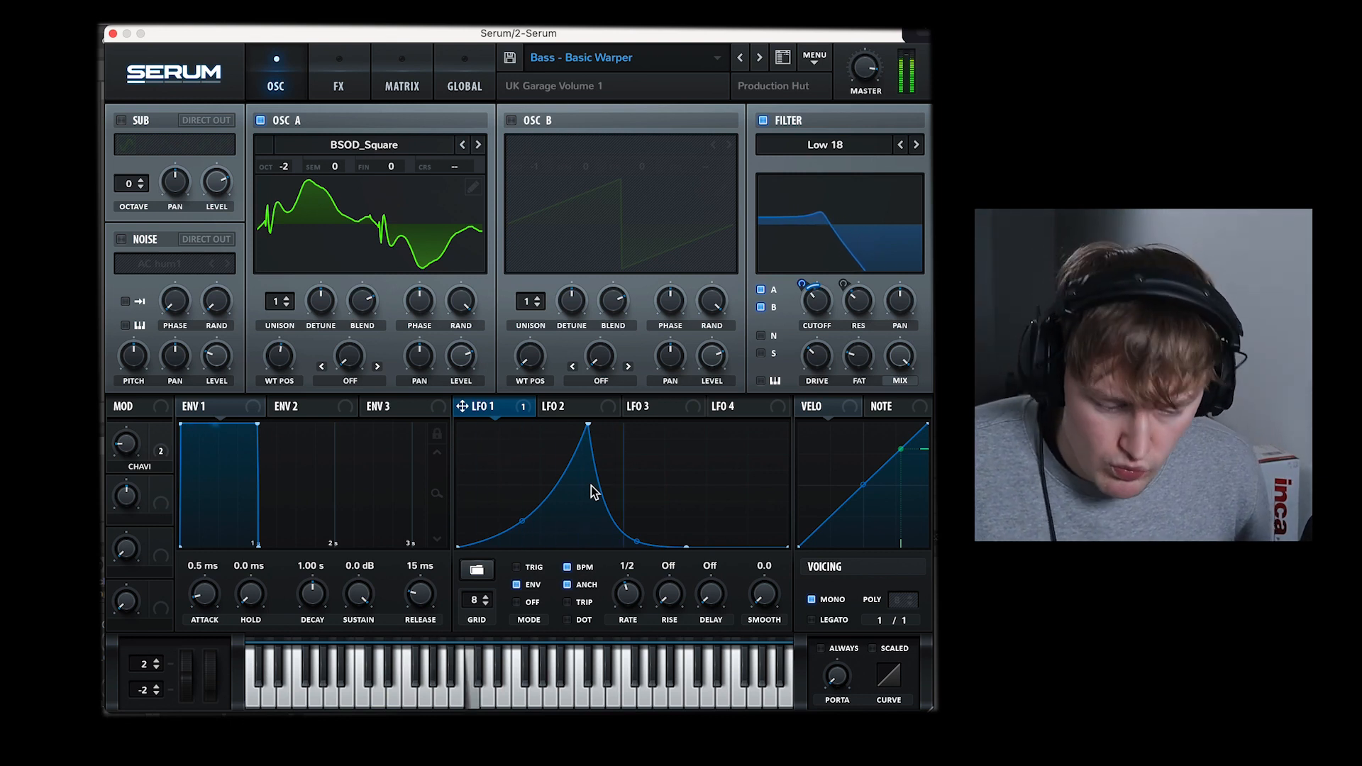
left_click_drag(460, 410, 512, 409)
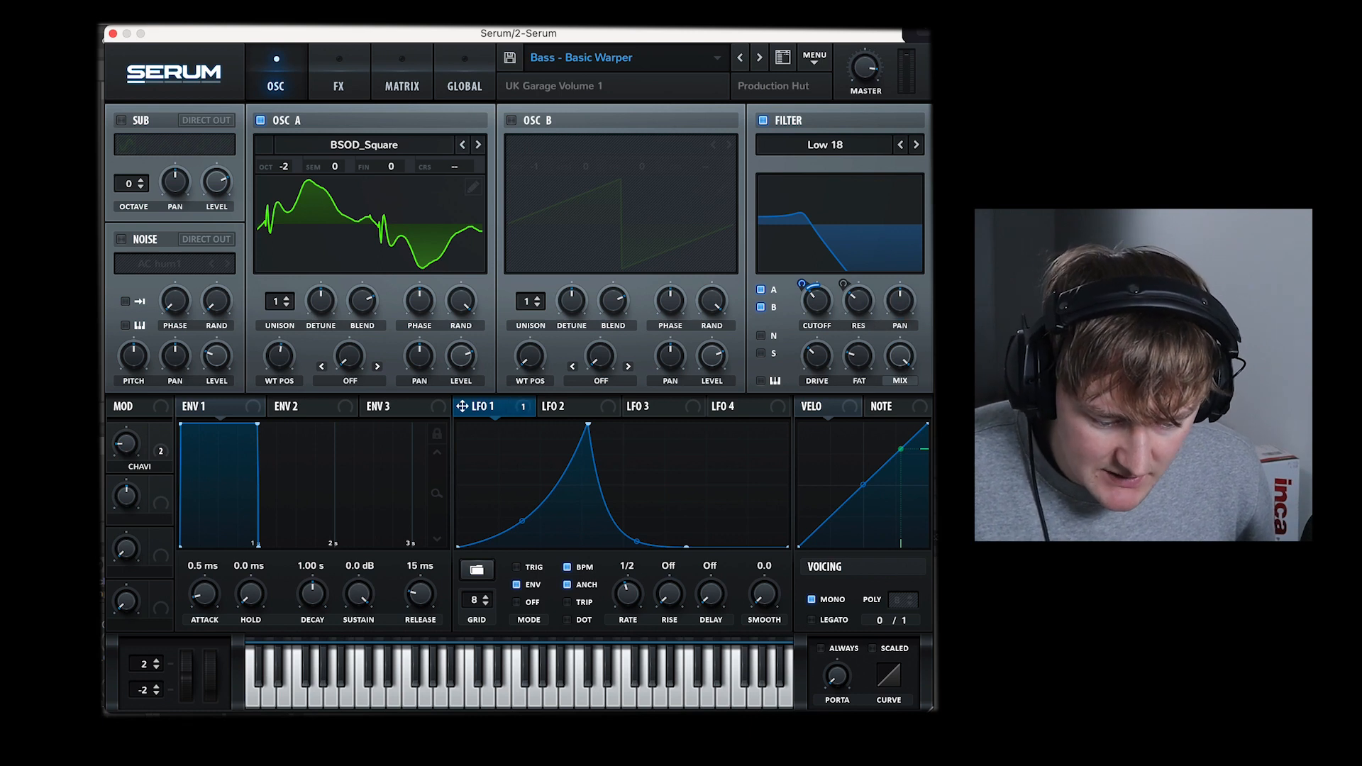
Shape the LFO 3 curve into a sharp peak just before its middle, bending both slopes inward
left_click(631, 405)
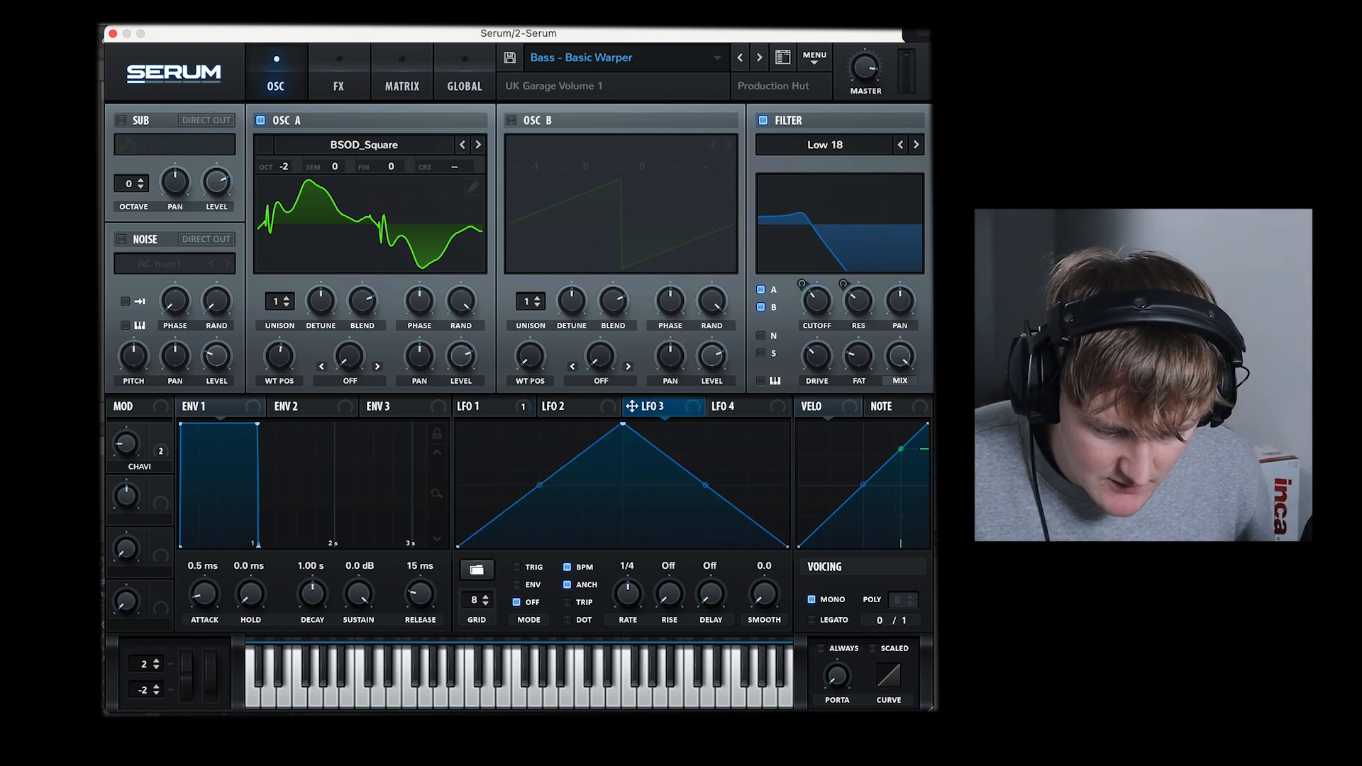
left_click_drag(623, 424, 589, 424)
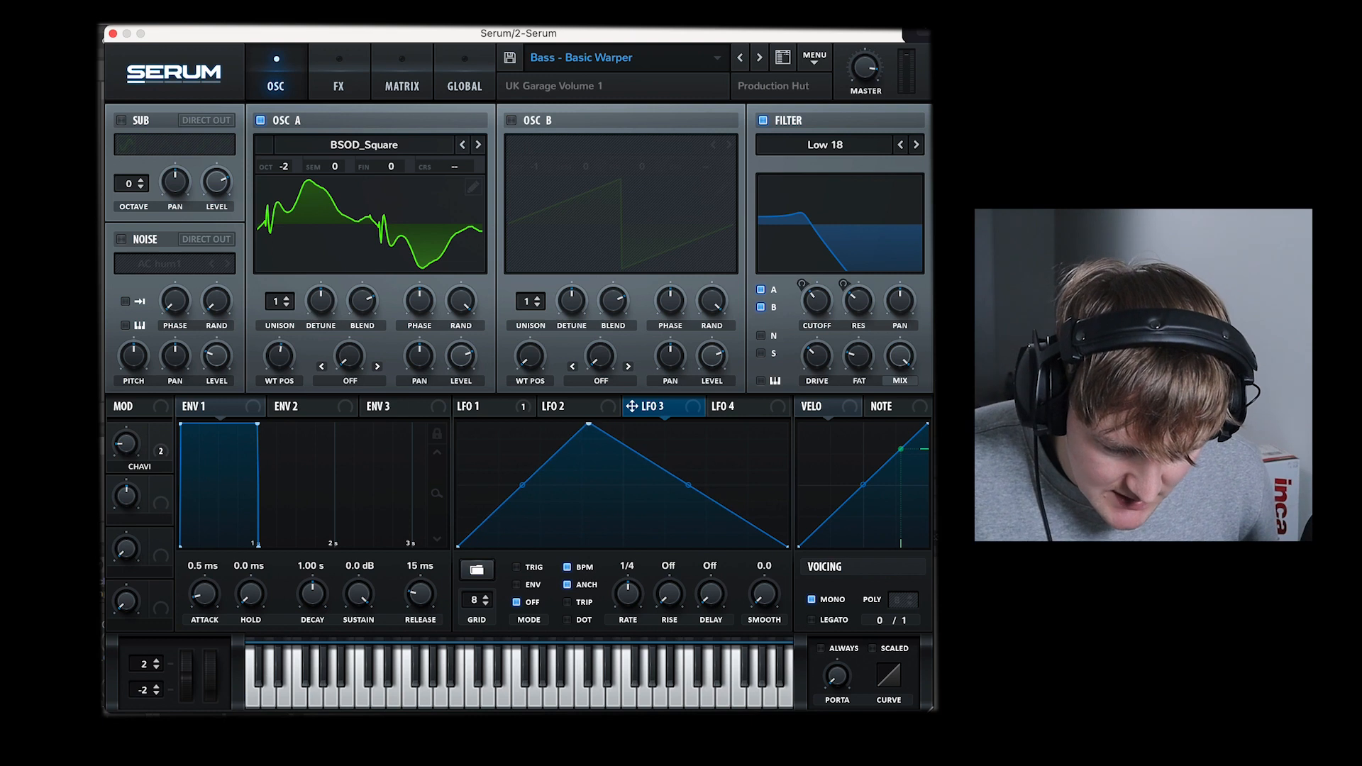
left_click_drag(523, 485, 522, 538)
left_click_drag(688, 486, 689, 545)
left_click_drag(522, 538, 522, 524)
left_click_drag(688, 544, 688, 547)
left_click_drag(589, 425, 584, 424)
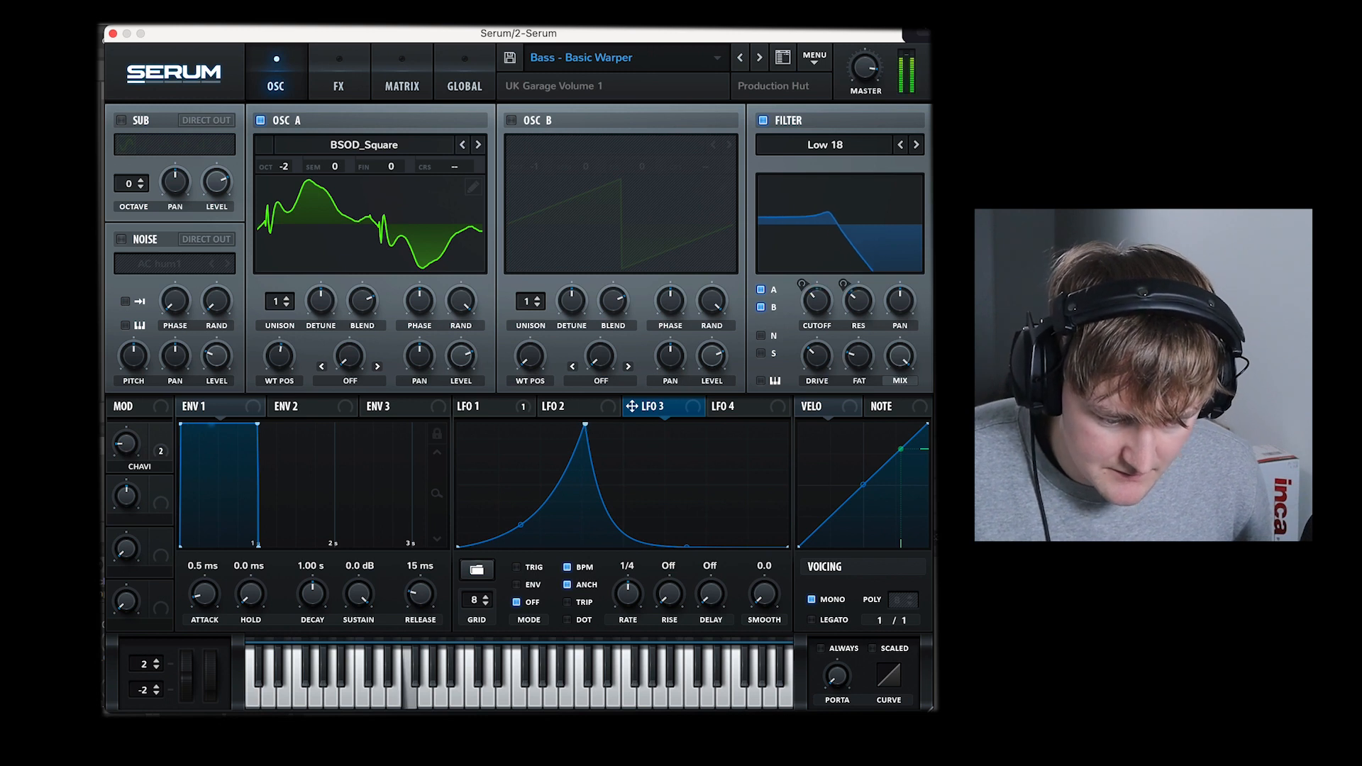
Assign LFO 3 to the filter cutoff at rate 1/2 in ENV mode, and finish by restoring the original preset
left_click(495, 409)
left_click(662, 408)
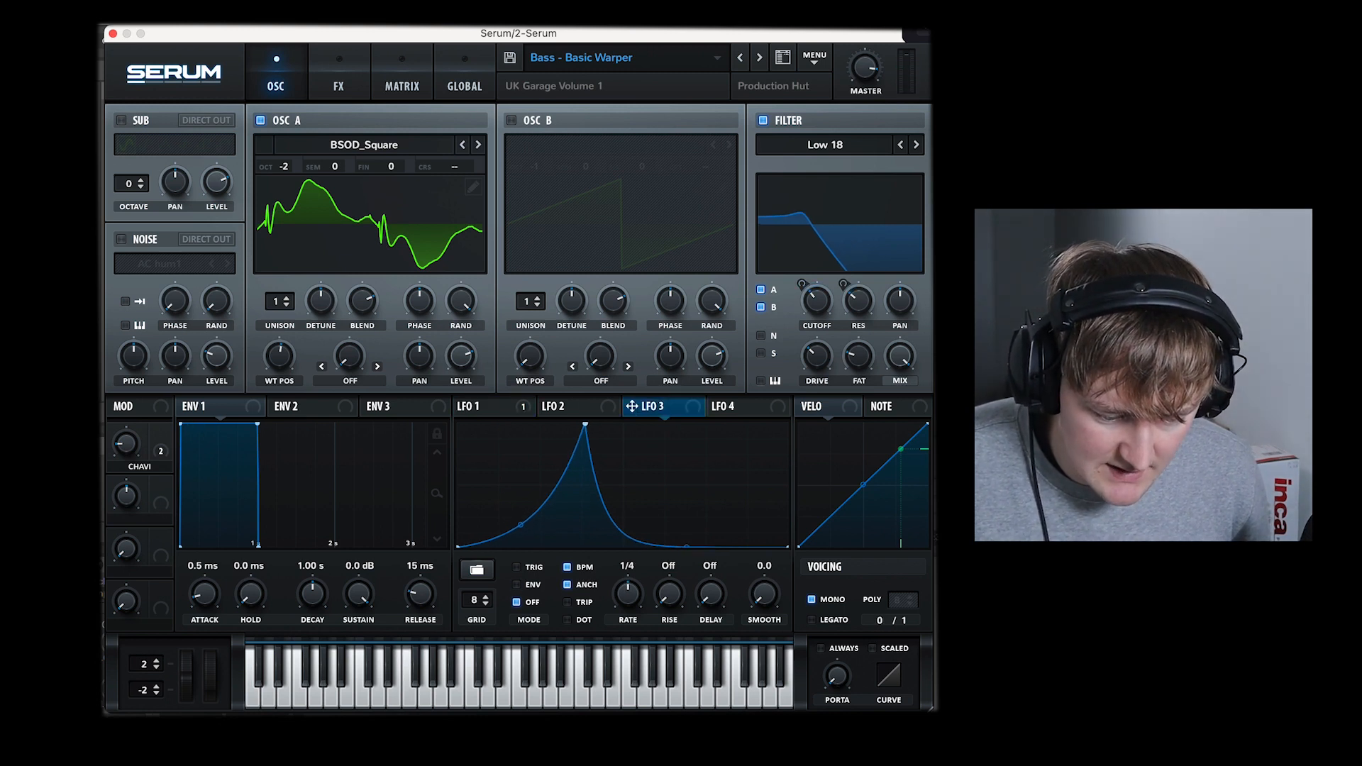
left_click_drag(739, 358, 817, 301)
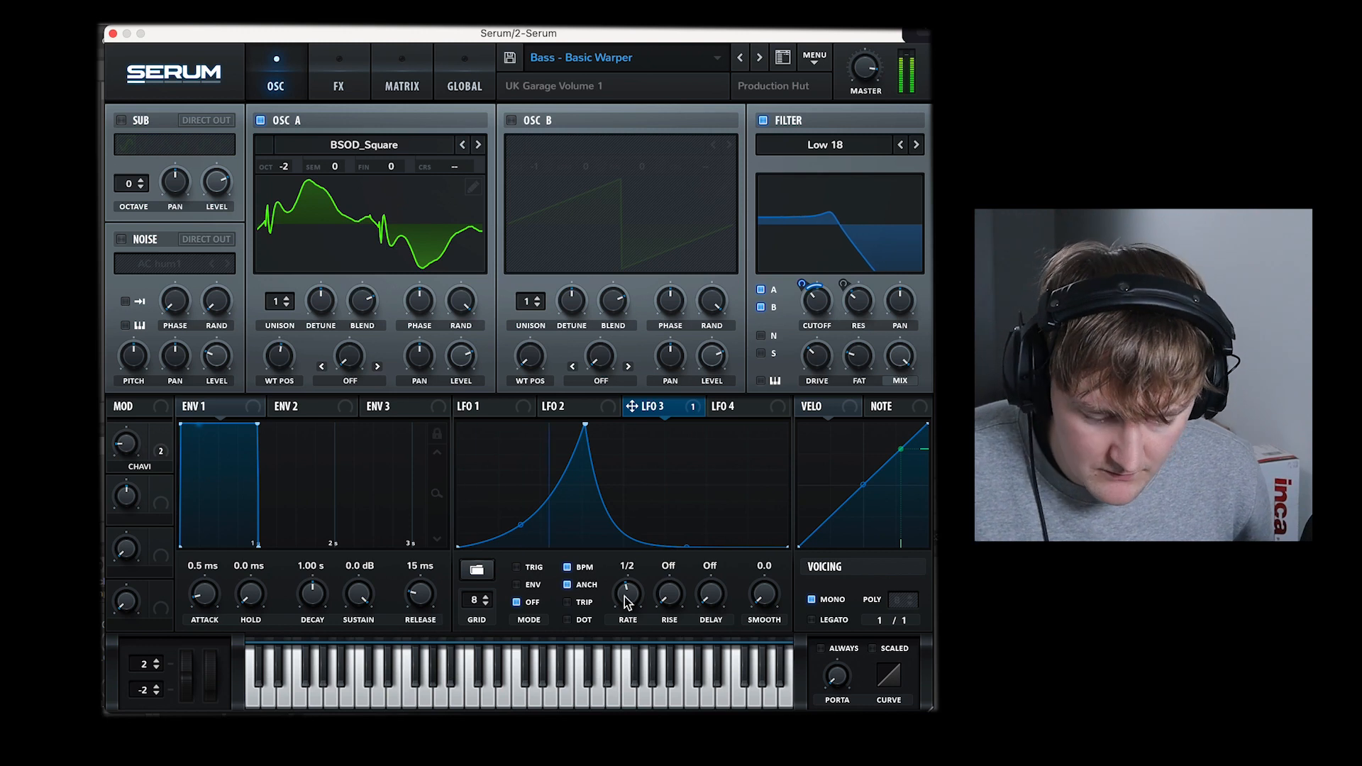
left_click_drag(585, 424, 589, 429)
left_click(516, 585)
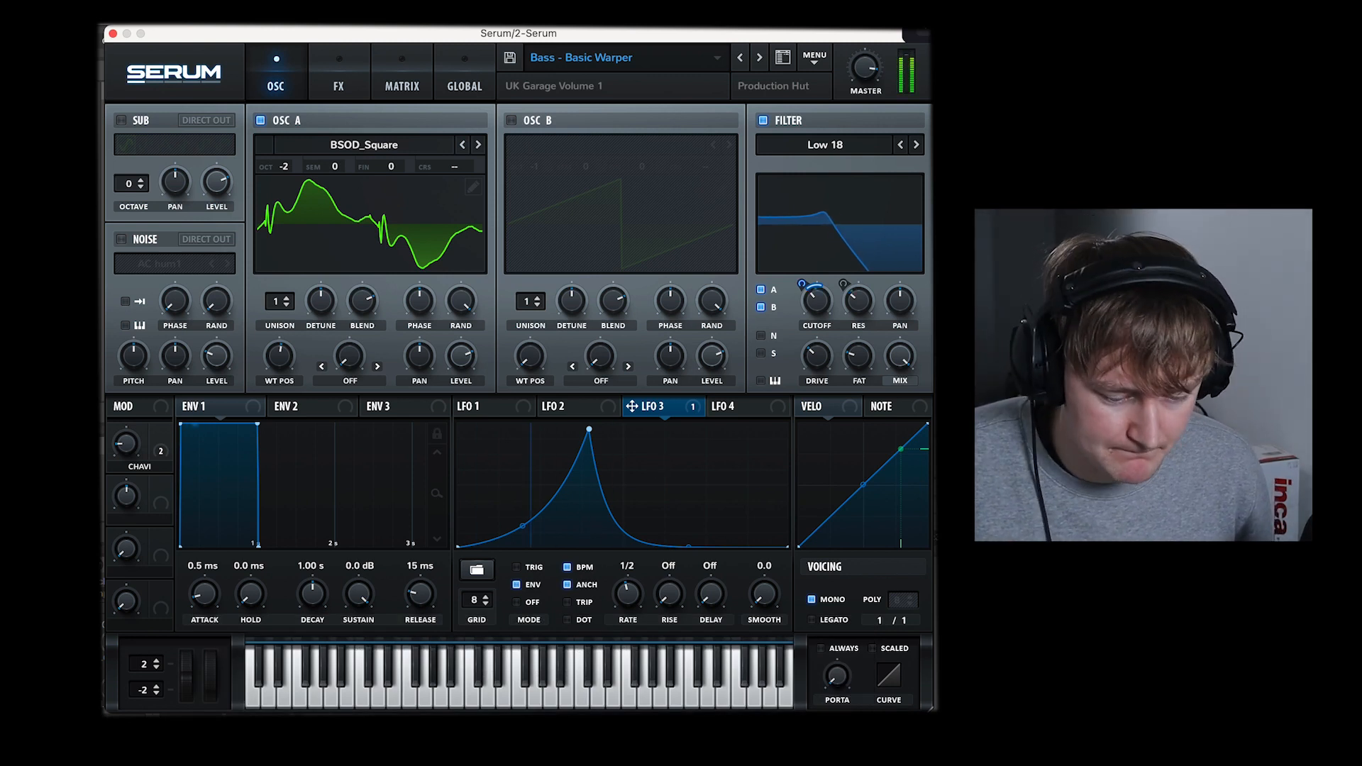
left_click(740, 58)
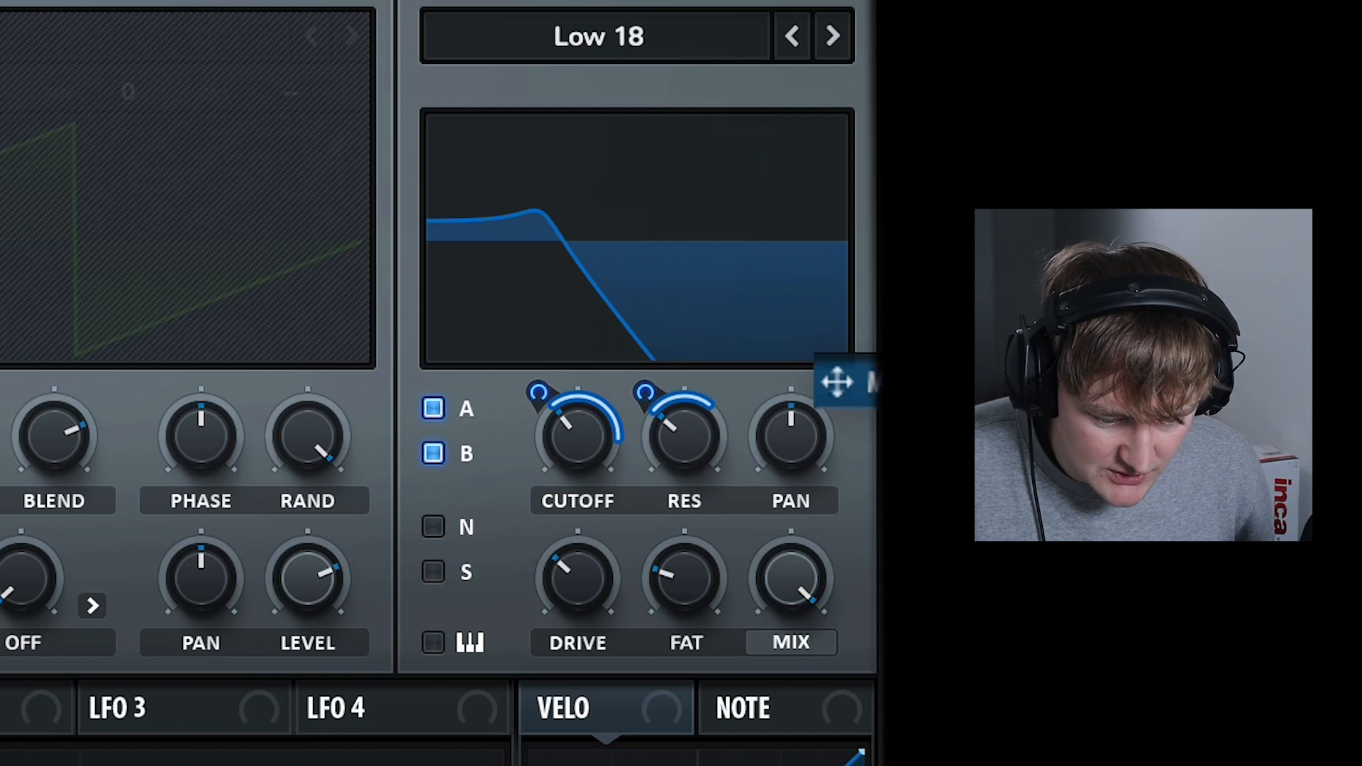
Try assigning the CHAVI macro to the filter's resonance and turning the macro knob
left_click_drag(835, 381, 685, 454)
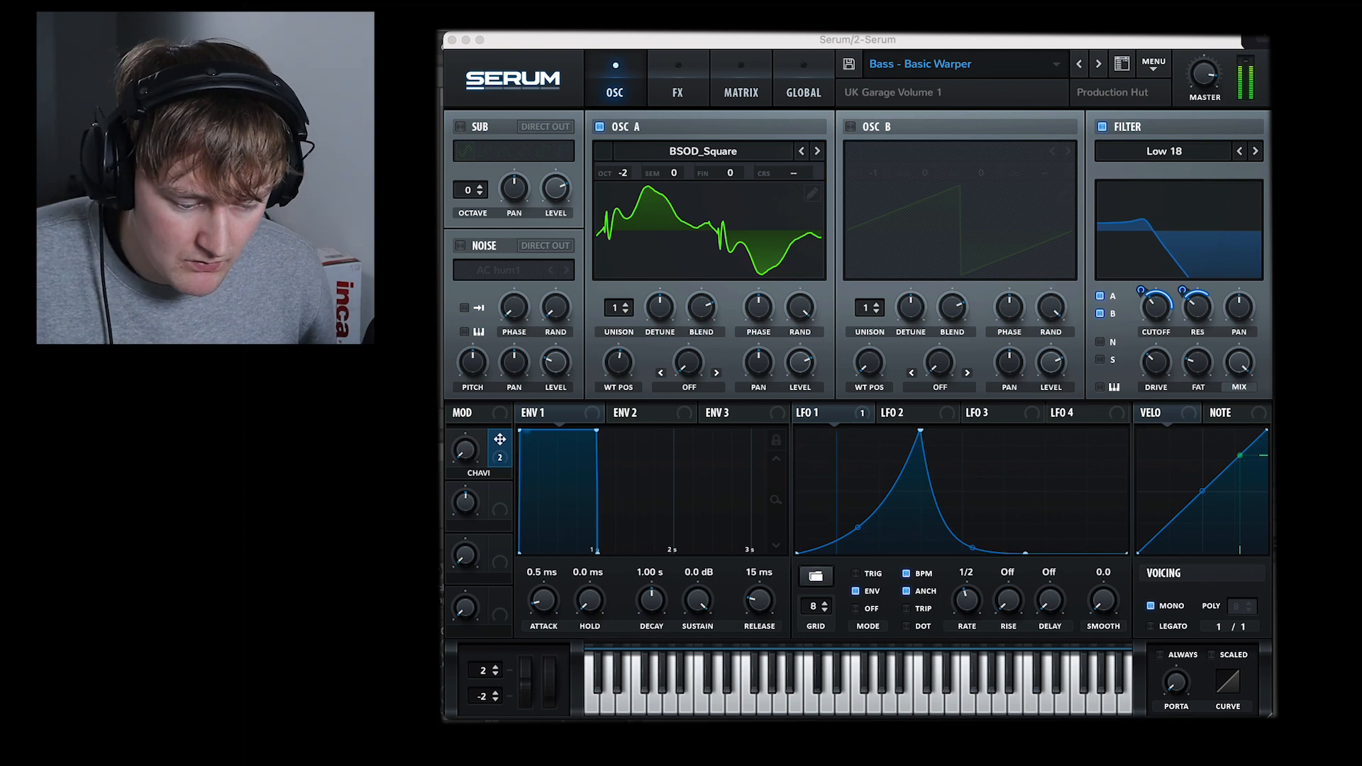
left_click(467, 454)
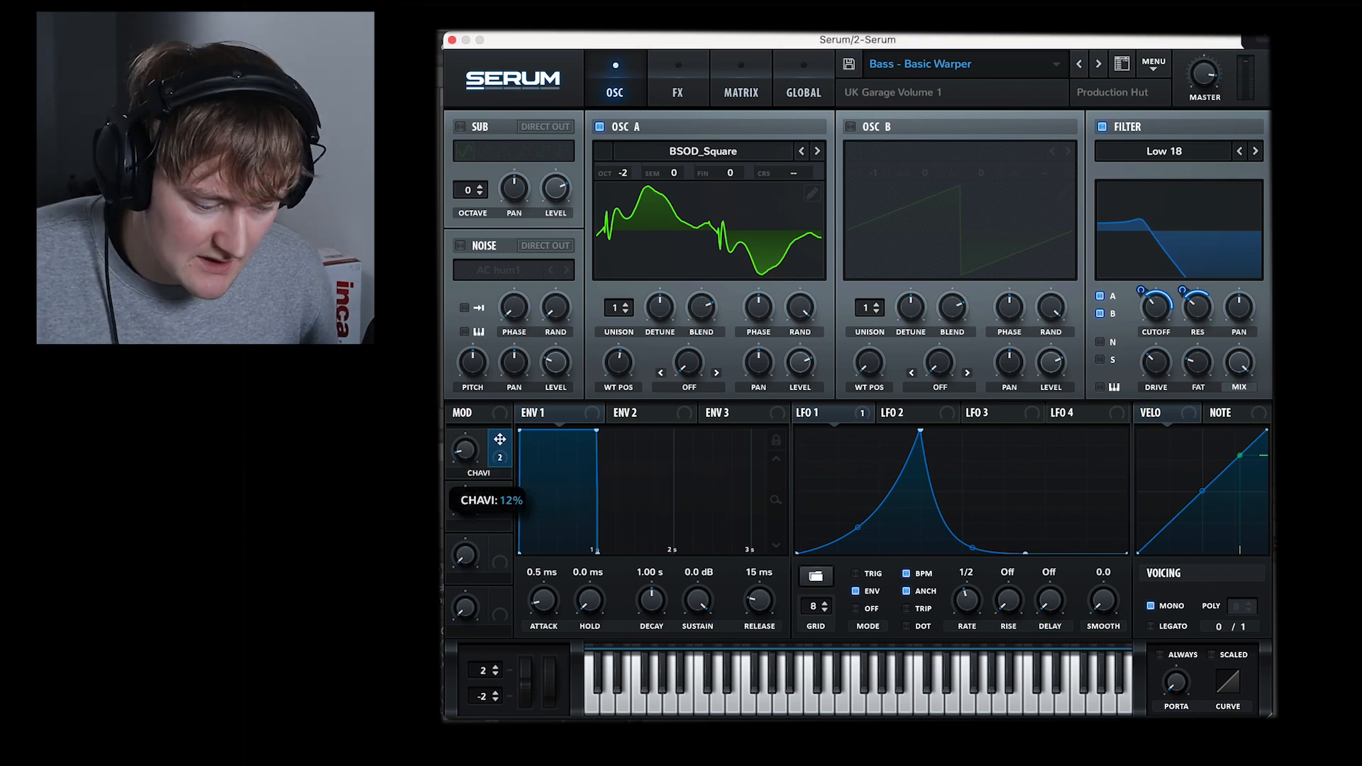
left_click_drag(466, 455, 466, 421)
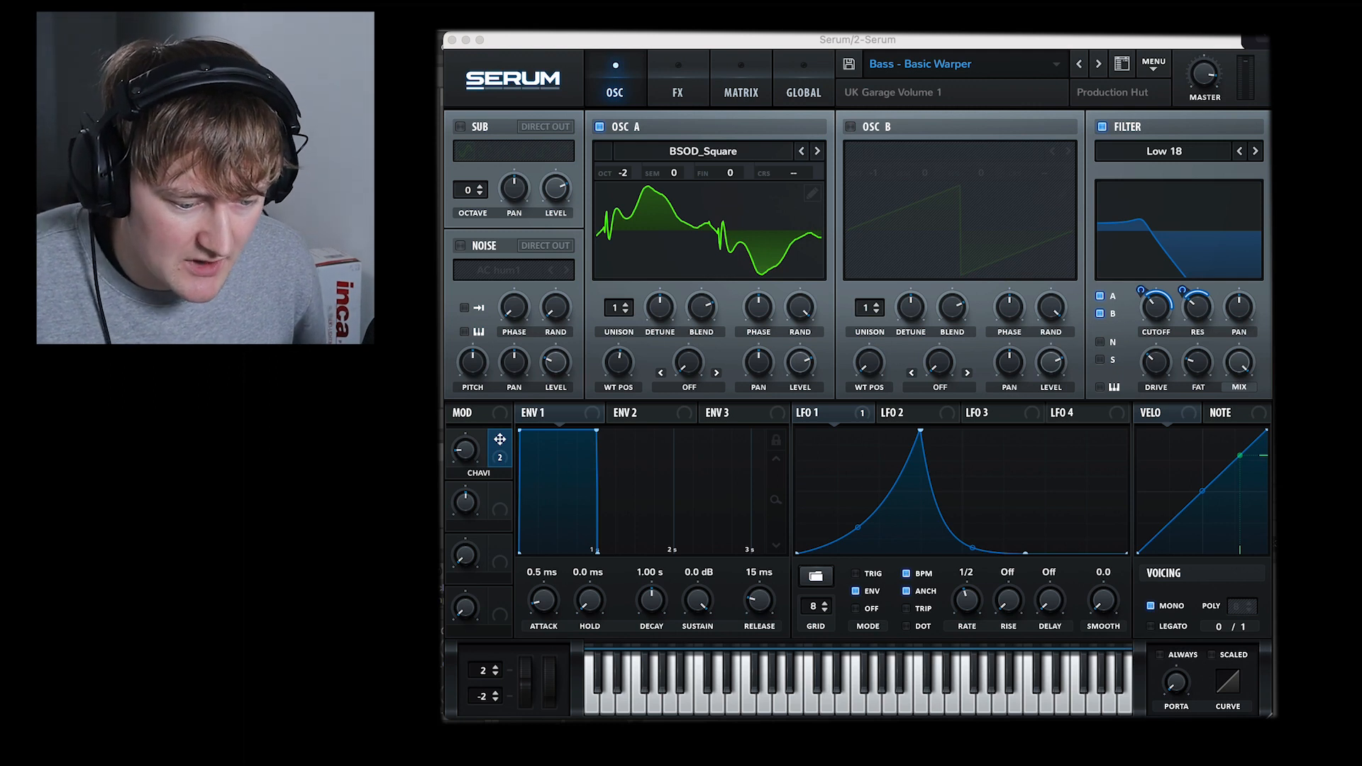
Toggle the Hyper/Dimension and Distortion effects on Serum's effects page
left_click(678, 92)
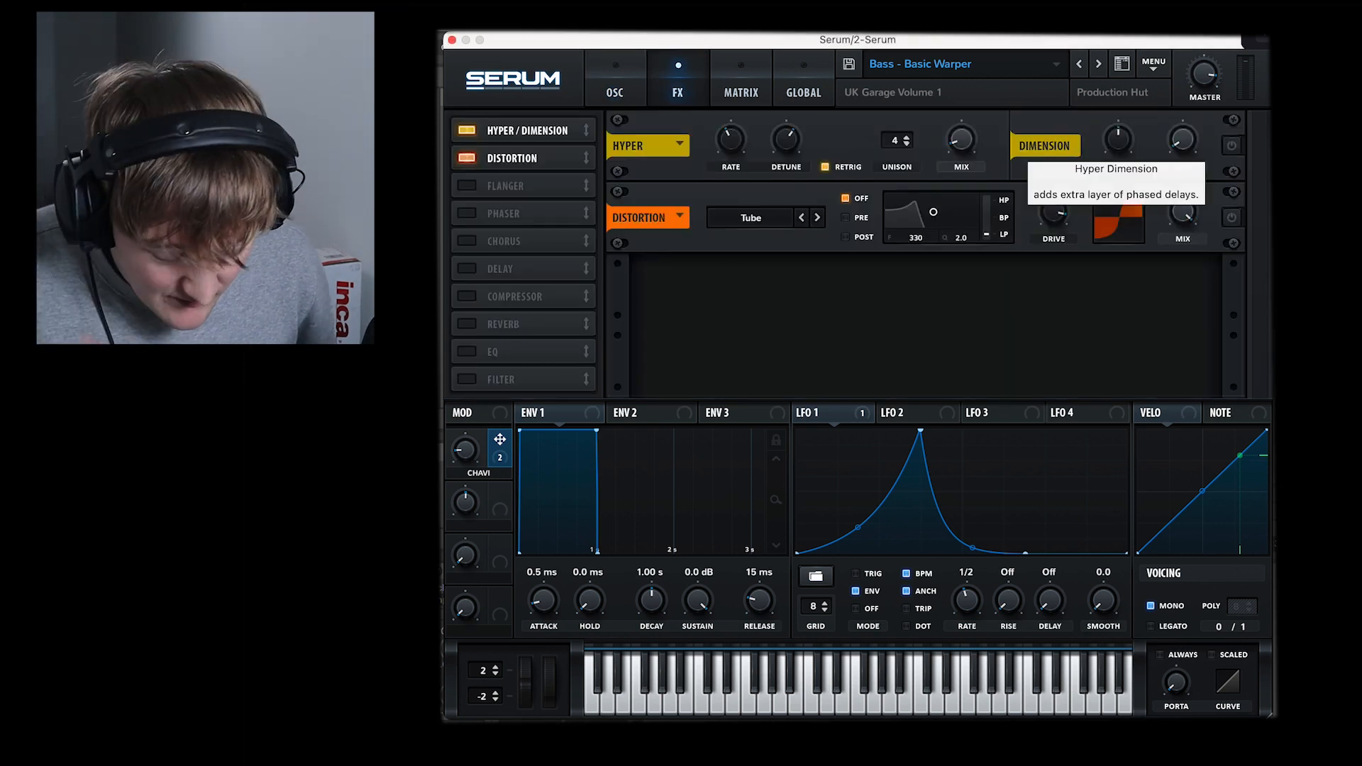
left_click(466, 131)
left_click(467, 159)
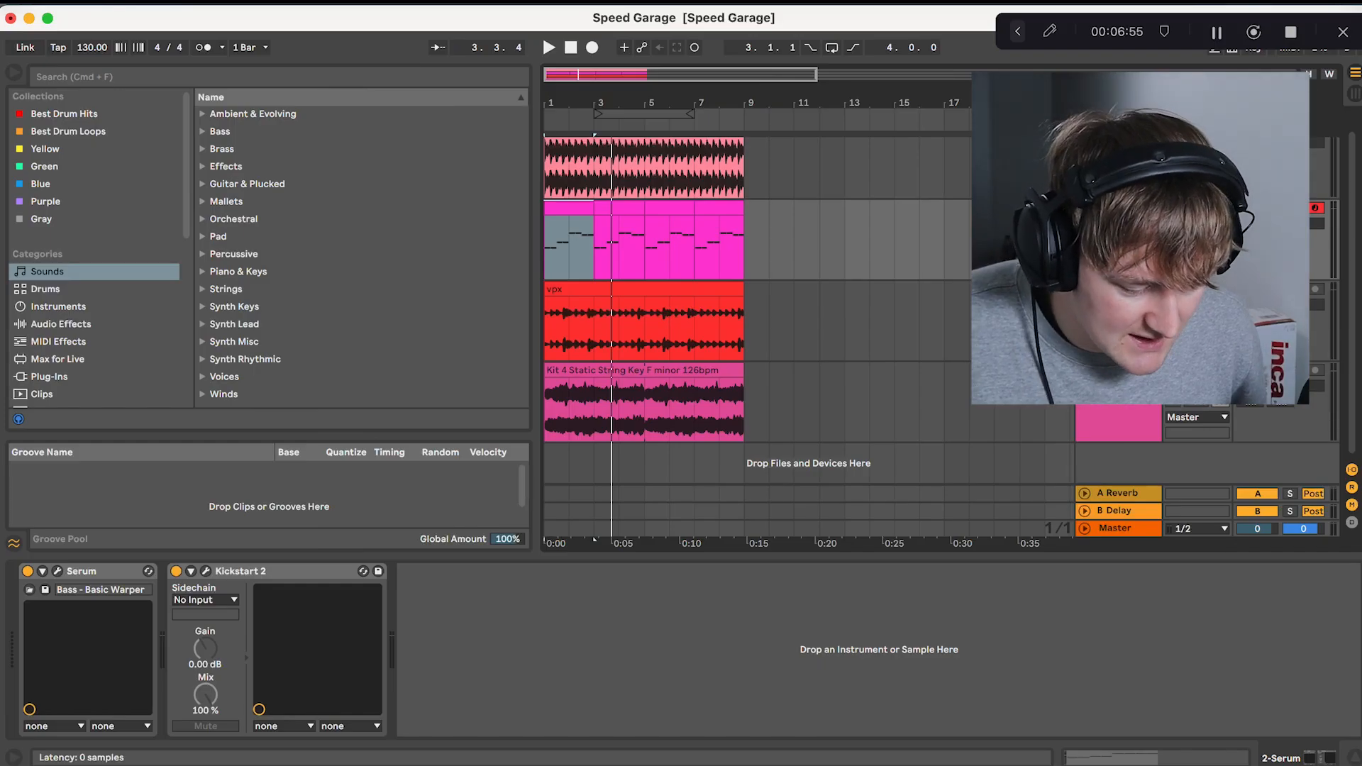
Inspect Kickstart 2 on the Serum track and compare playback with the effect bypassed and enabled
left_click(206, 571)
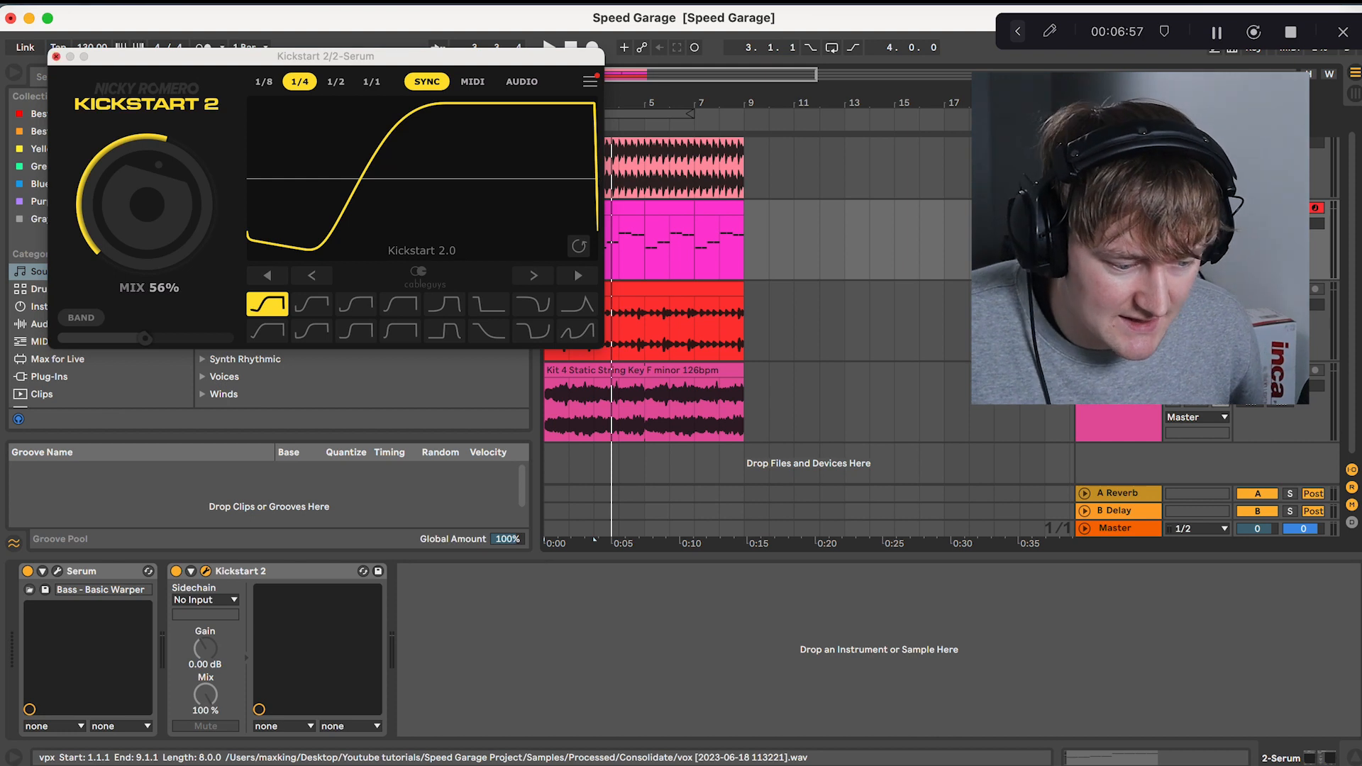
left_click(56, 56)
key("space")
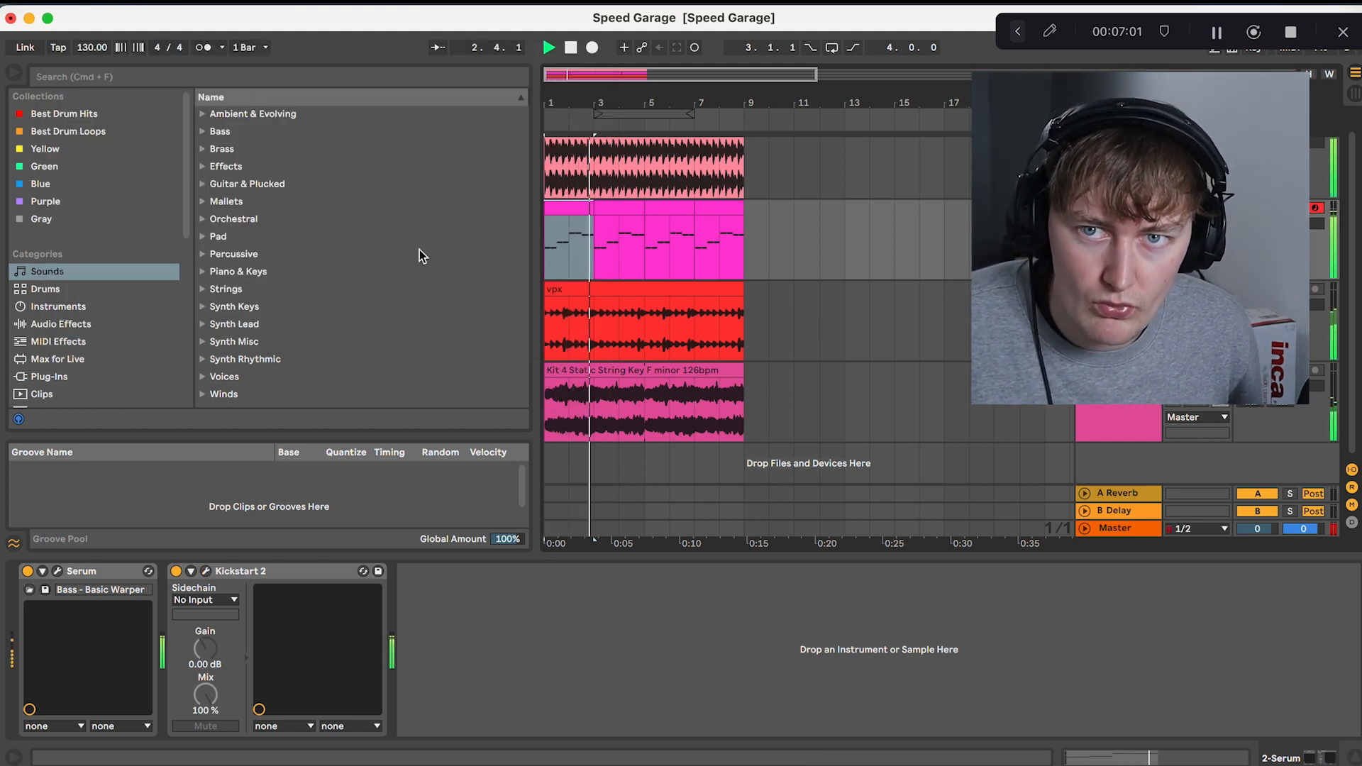
left_click(176, 571)
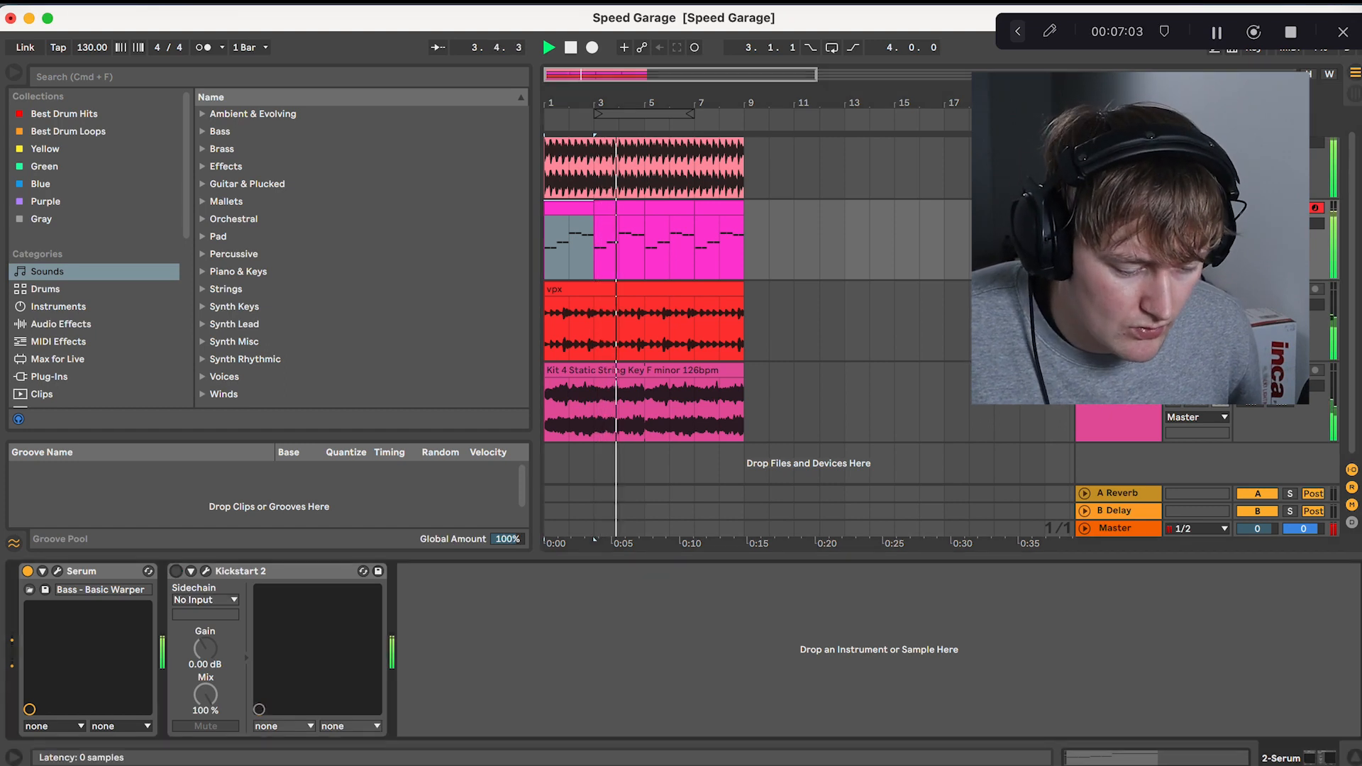
left_click(176, 571)
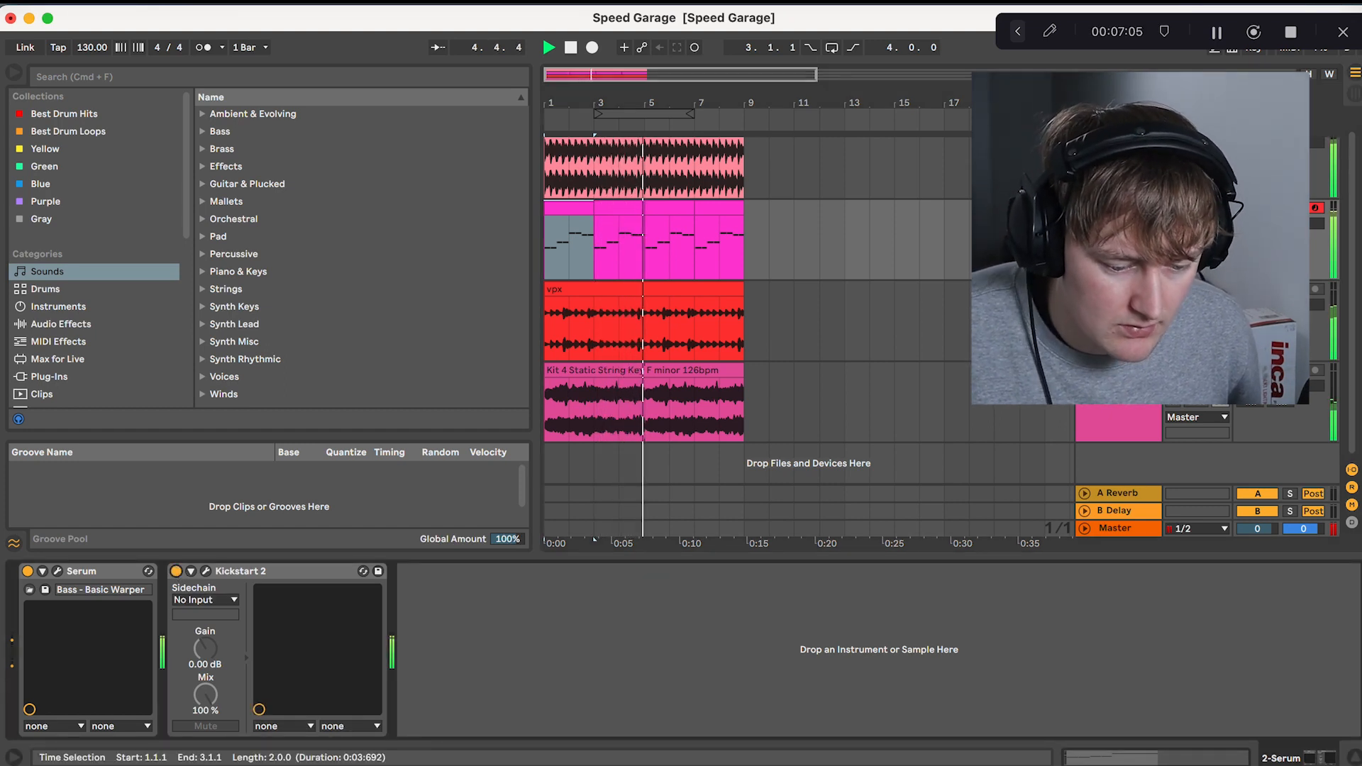
Play the vpx track from the start and examine its Reverb device
left_click(1119, 289)
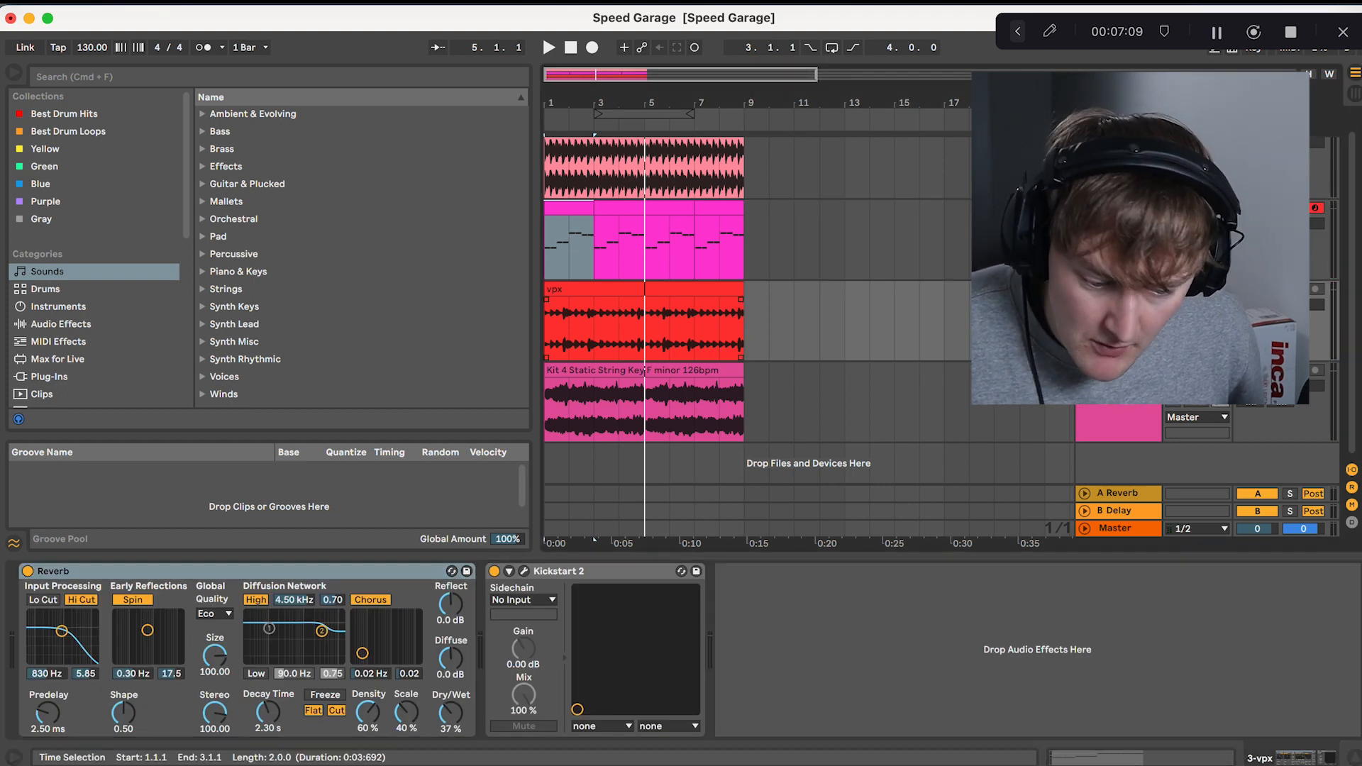
left_click(547, 330)
key("space")
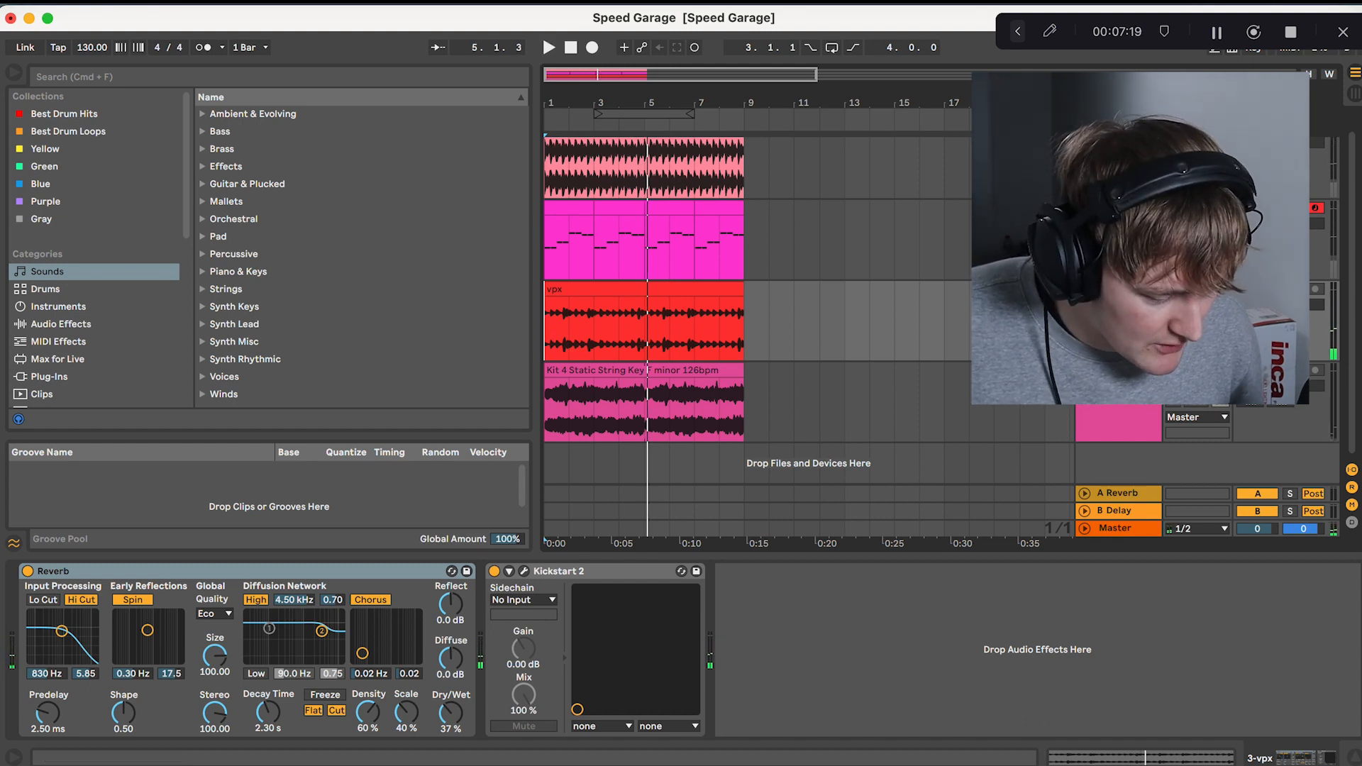
left_click(241, 571)
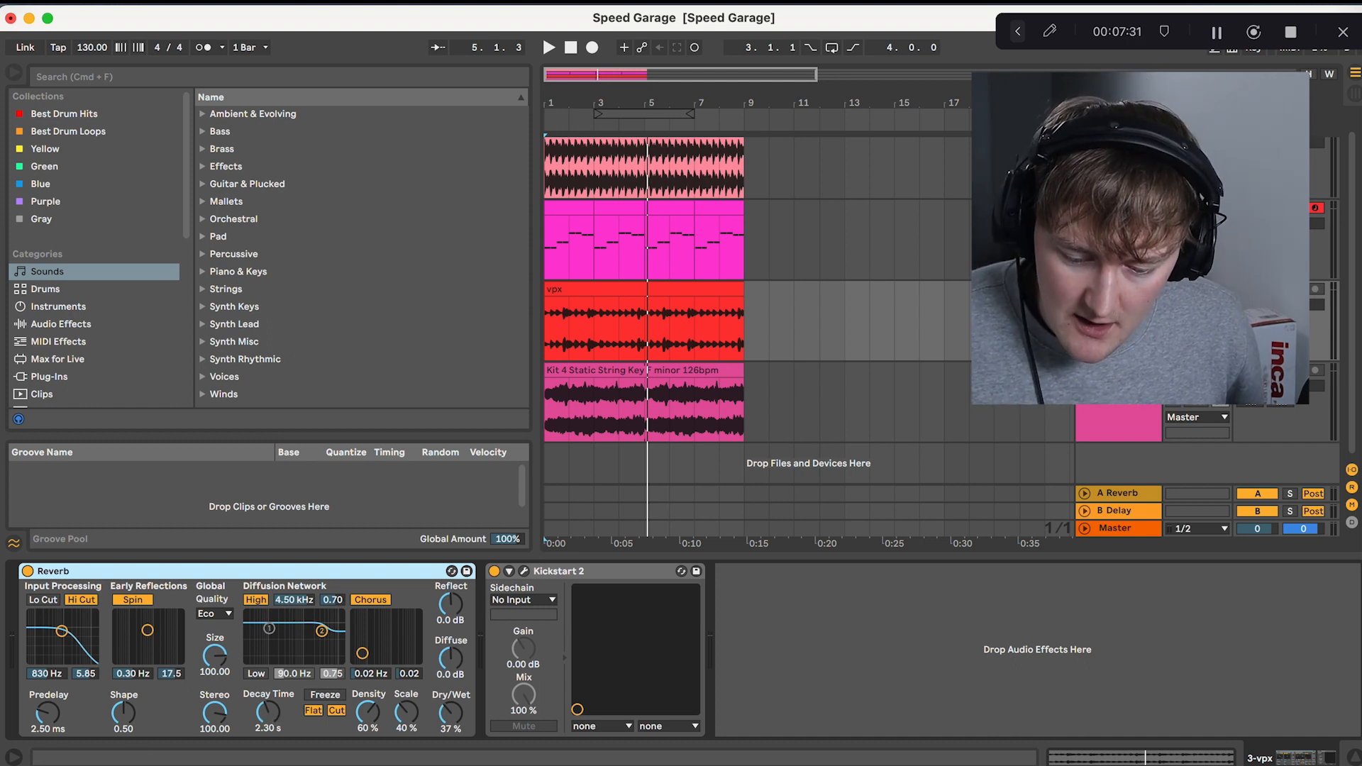
Play the Kit 4 string track and inspect the sync and mix settings of its Kickstart 2 effect
key("space")
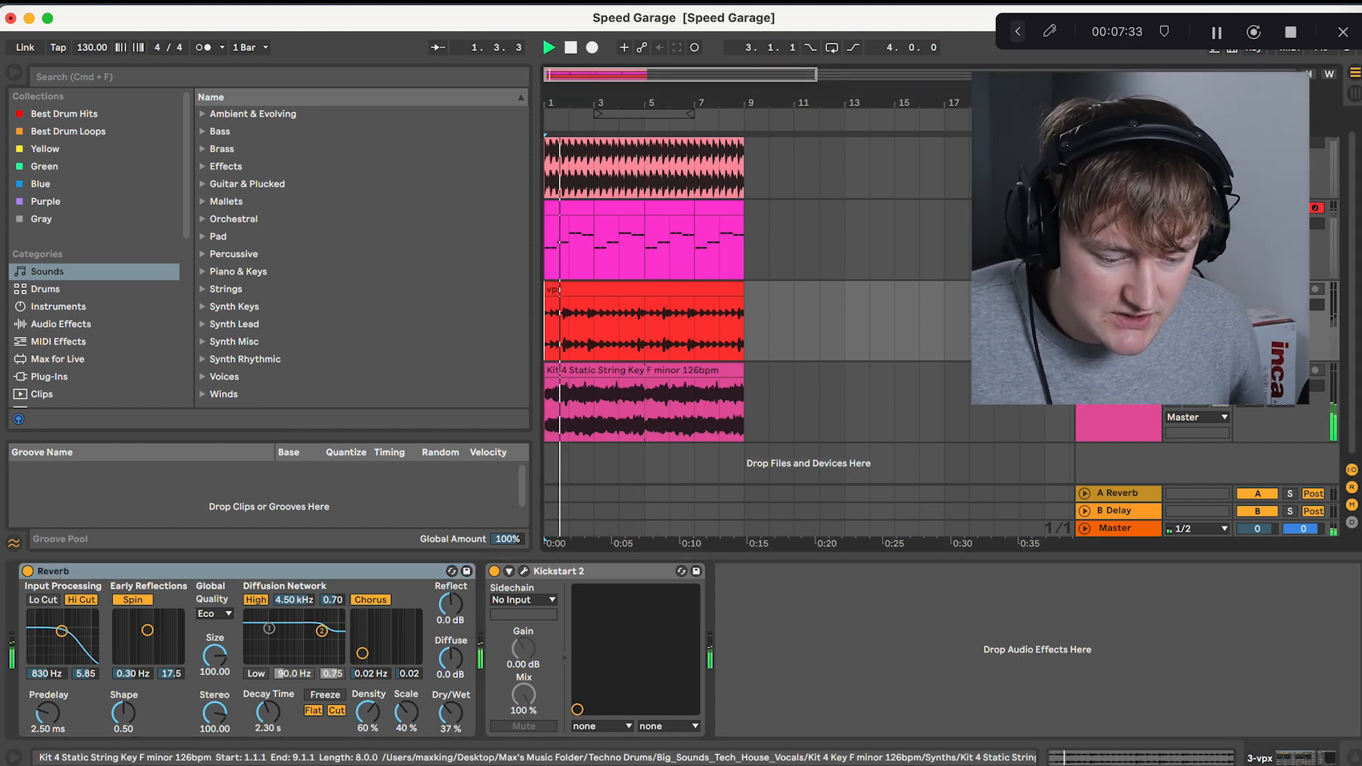
left_click(1118, 380)
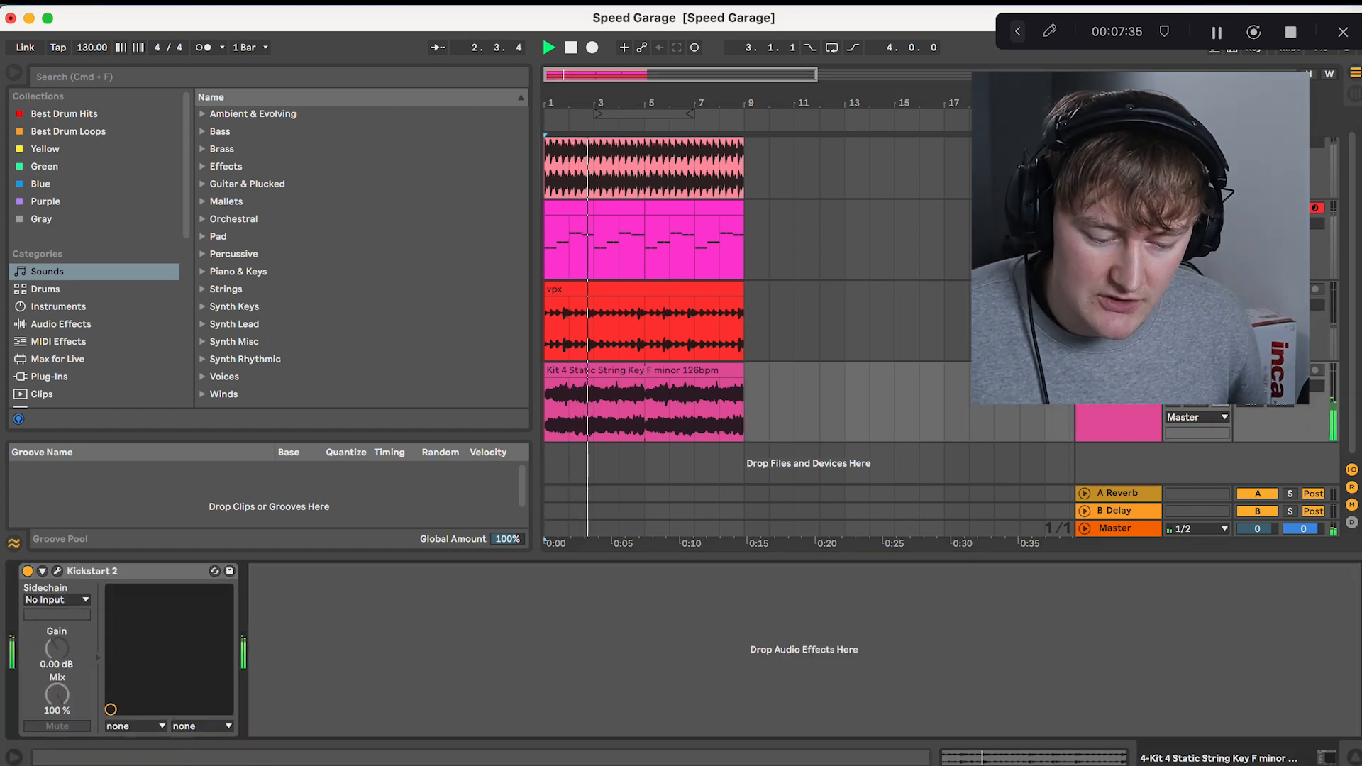
left_click(27, 572)
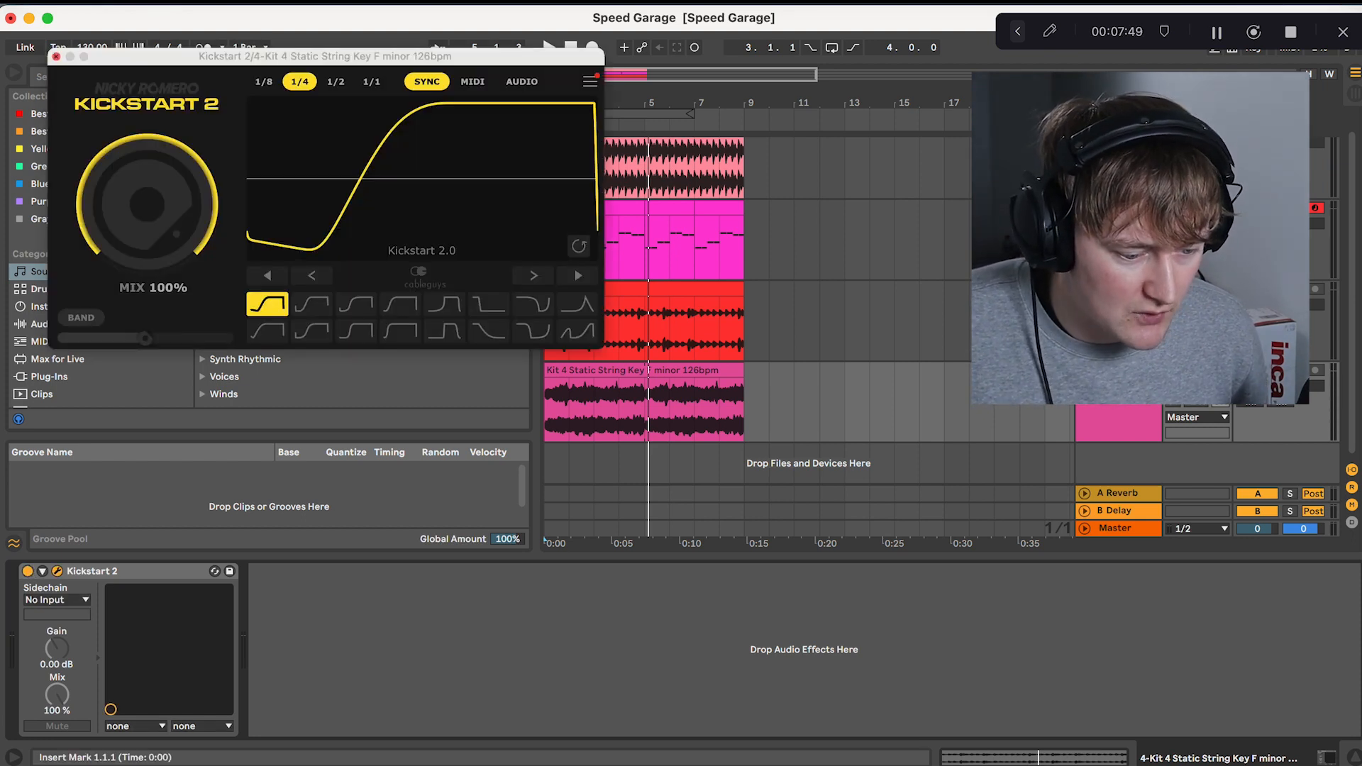
left_click(56, 56)
key("space")
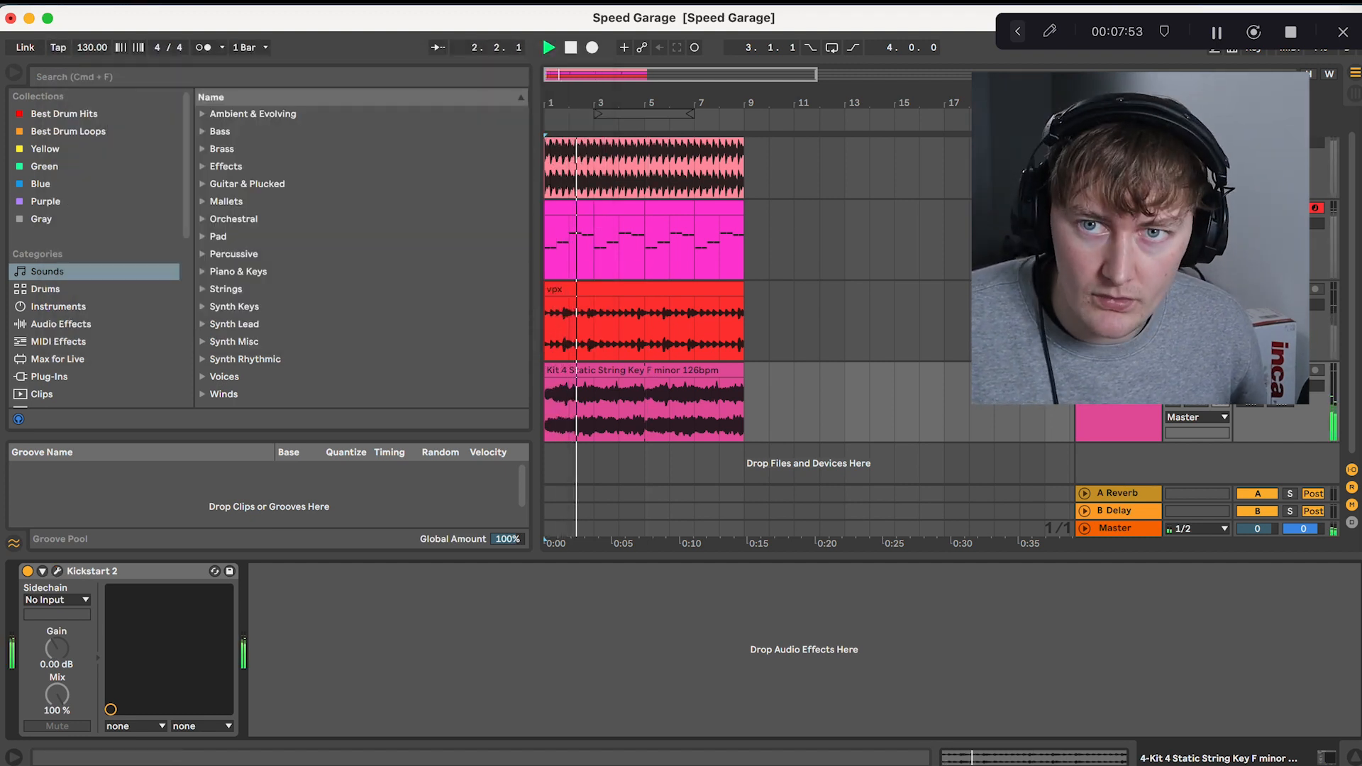
key("space")
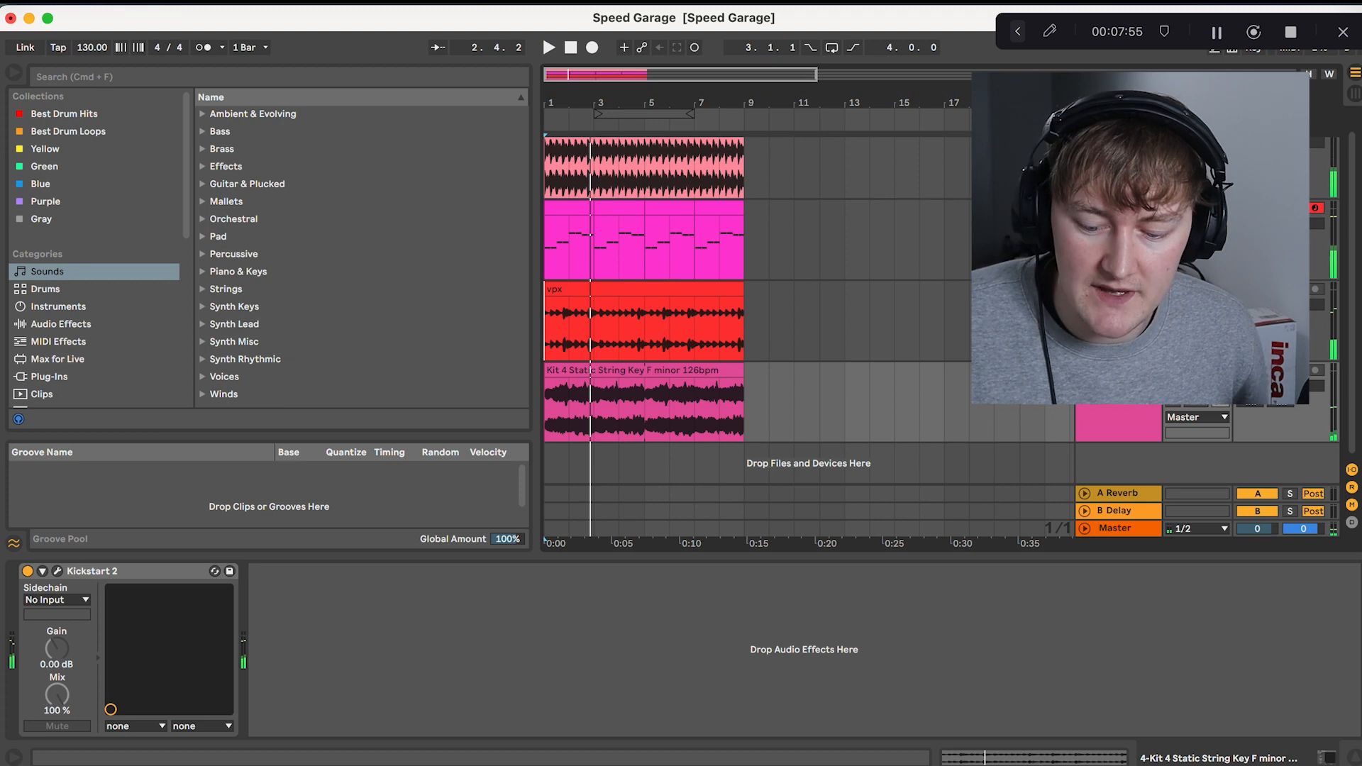